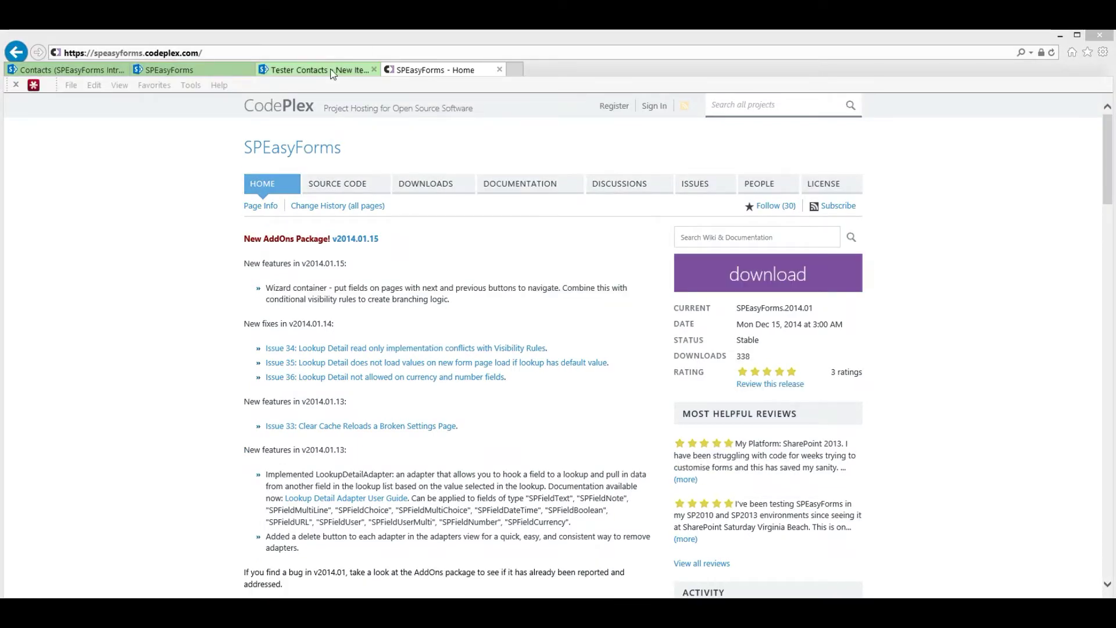
Switch to the Tester Contacts new-item form in the SharePoint site.
{"action": "left_click", "coordinate": [333, 72]}
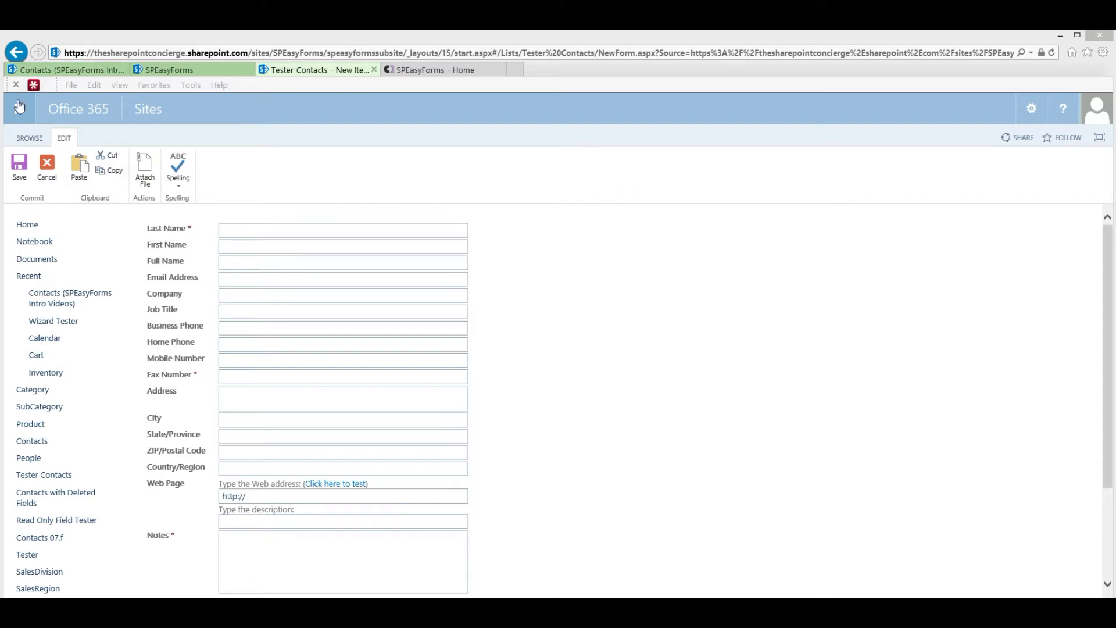
On the SPEasyForms contact form, show the Phone tab and expand then collapse the E-Address section.
{"action": "left_click", "coordinate": [67, 76]}
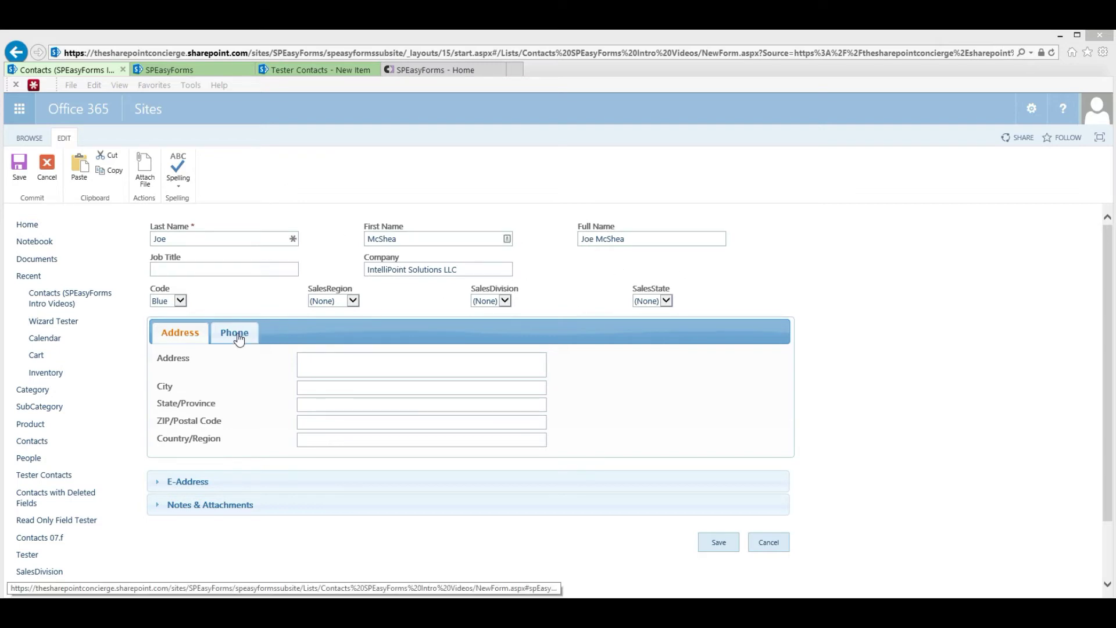
{"action": "left_click", "coordinate": [237, 333]}
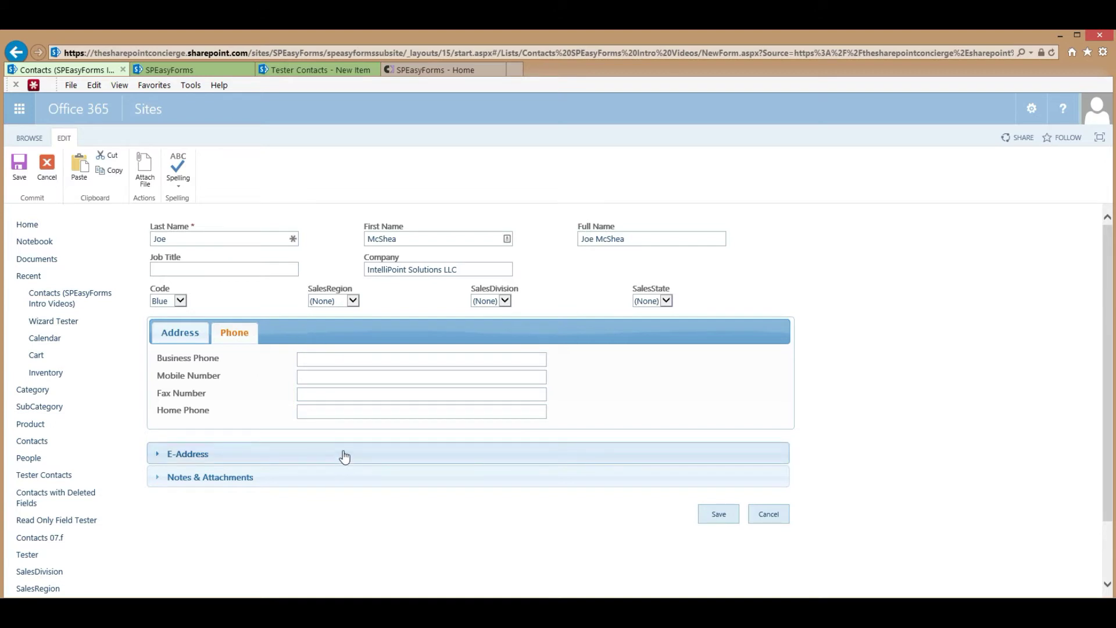
{"action": "left_click", "coordinate": [344, 455]}
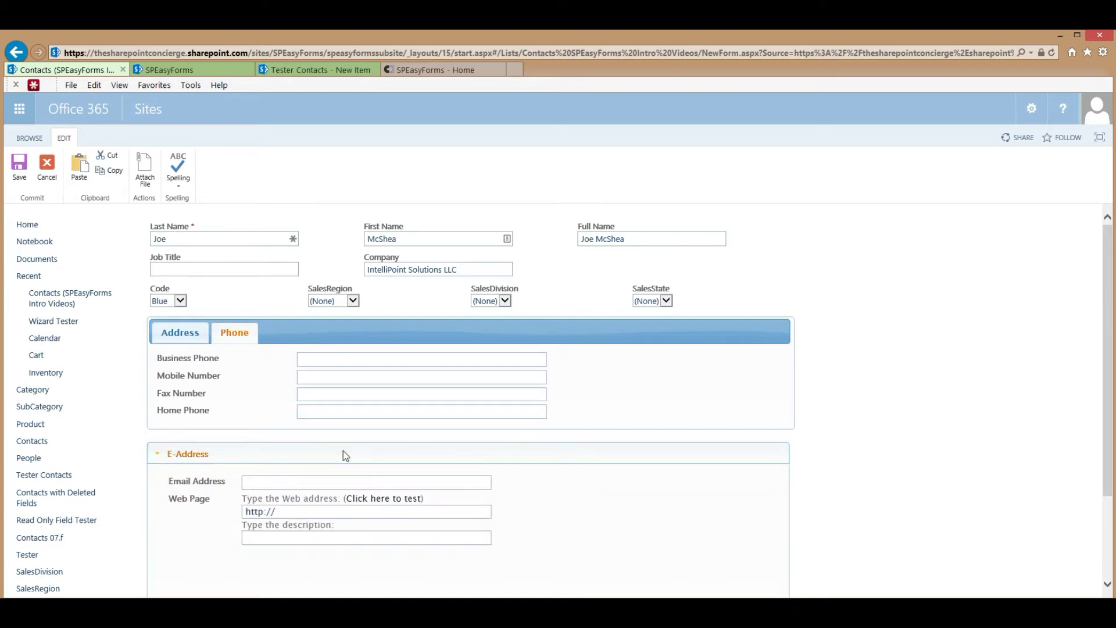
{"action": "left_click", "coordinate": [344, 455]}
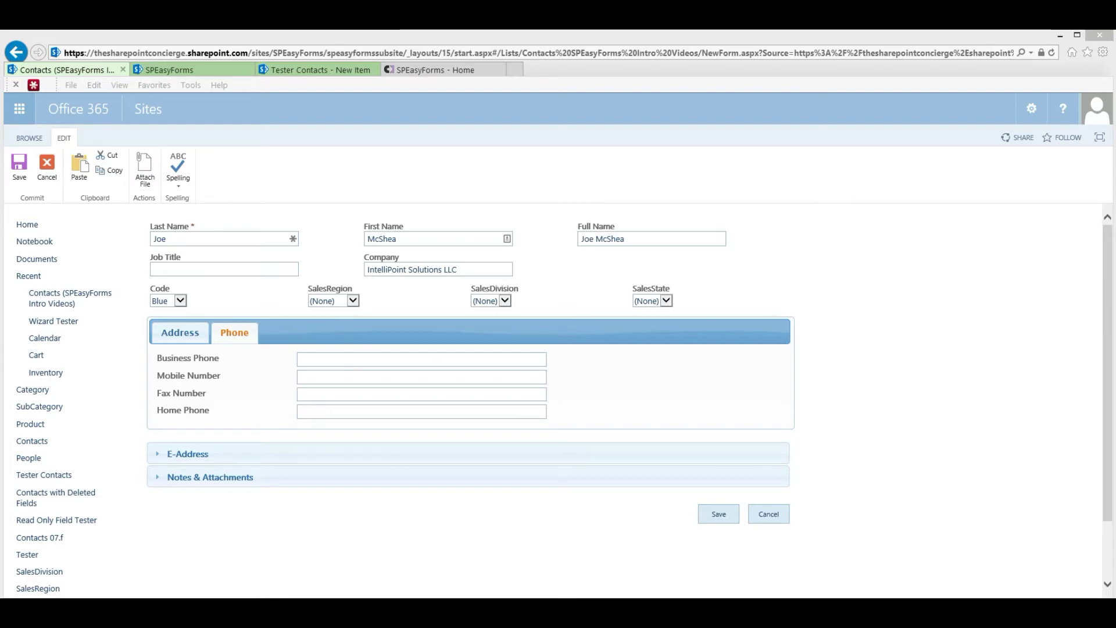
Type 'fal' in Job Title and accept the 'Falafel Cart Cooks' suggestion.
{"action": "left_click", "coordinate": [221, 269]}
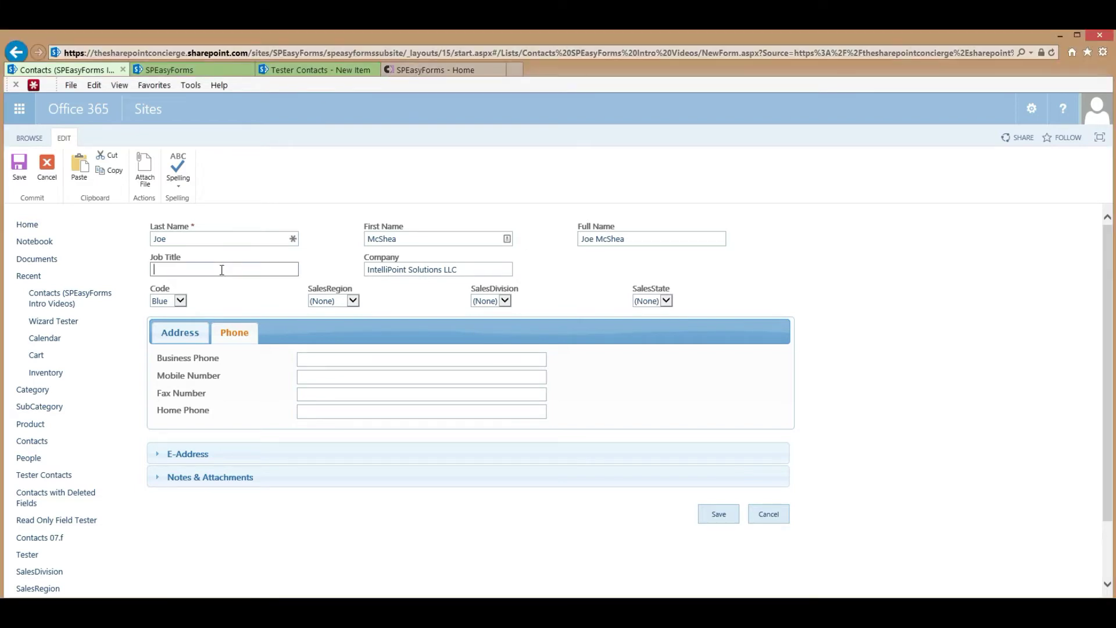
{"action": "type", "text": "fal"}
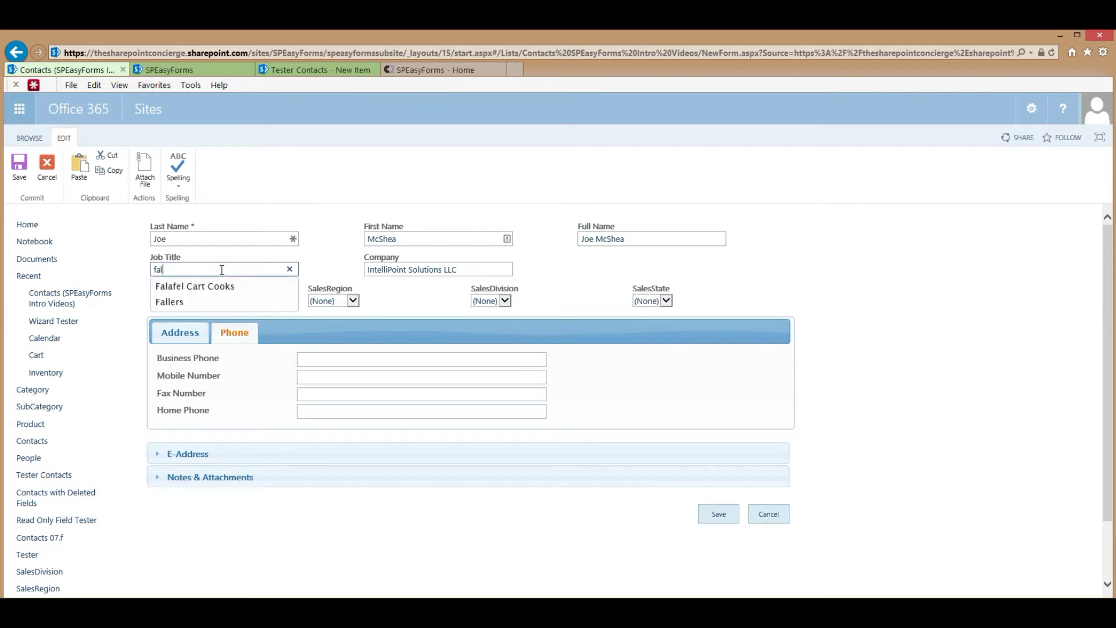
{"action": "key", "text": "Down"}
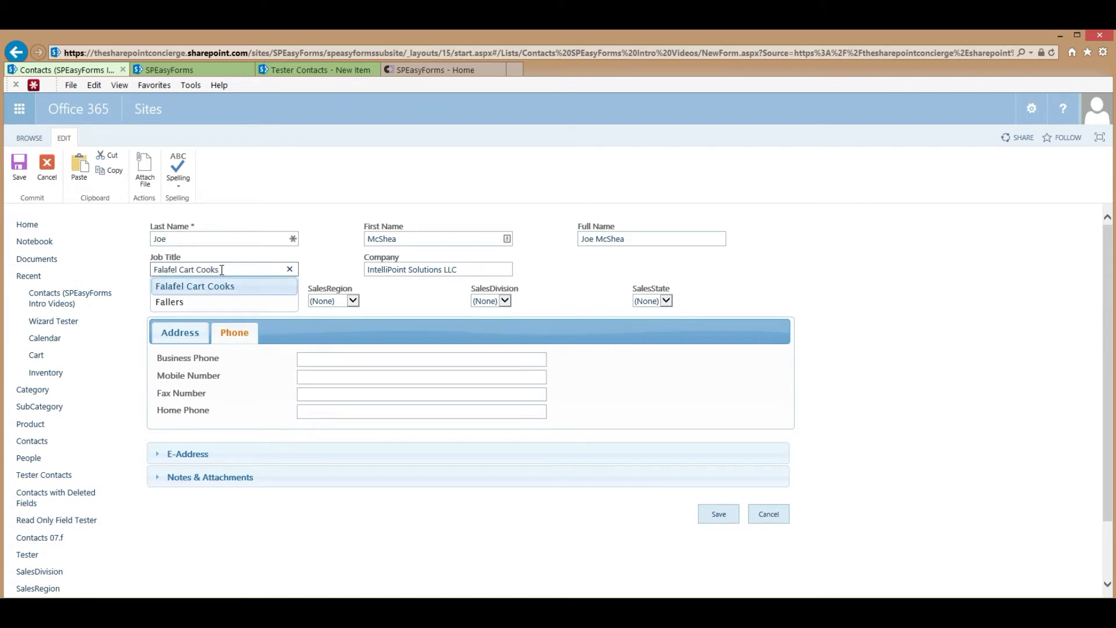
{"action": "key", "text": "Return"}
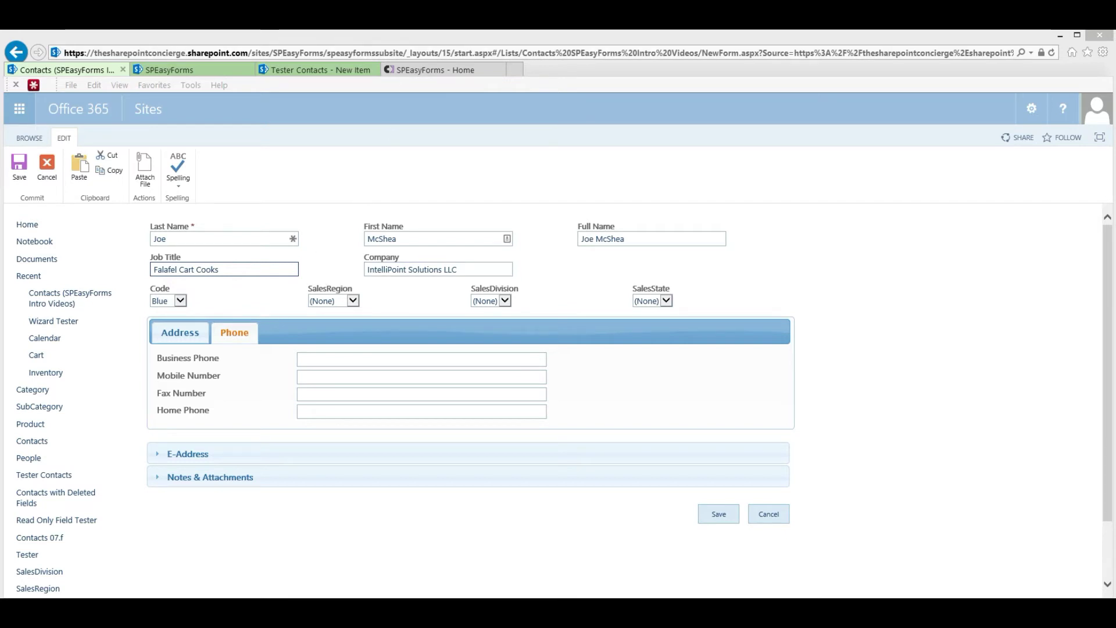
Set SalesRegion to South, SalesDivision to South Atlantic and SalesState to Virginia.
{"action": "left_click", "coordinate": [506, 301]}
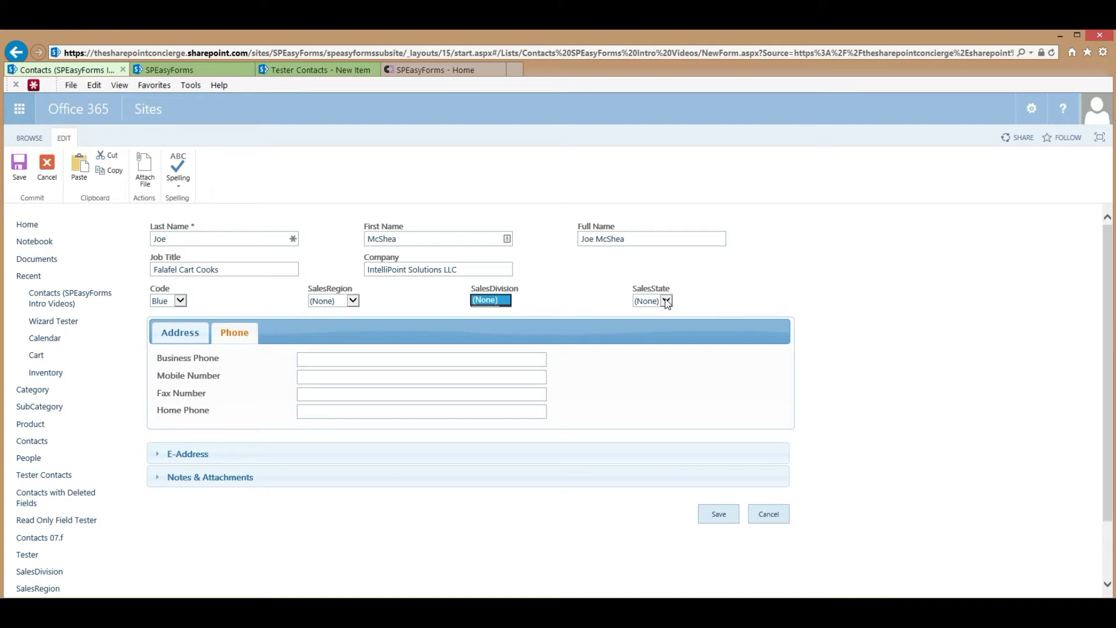
{"action": "left_click", "coordinate": [666, 301]}
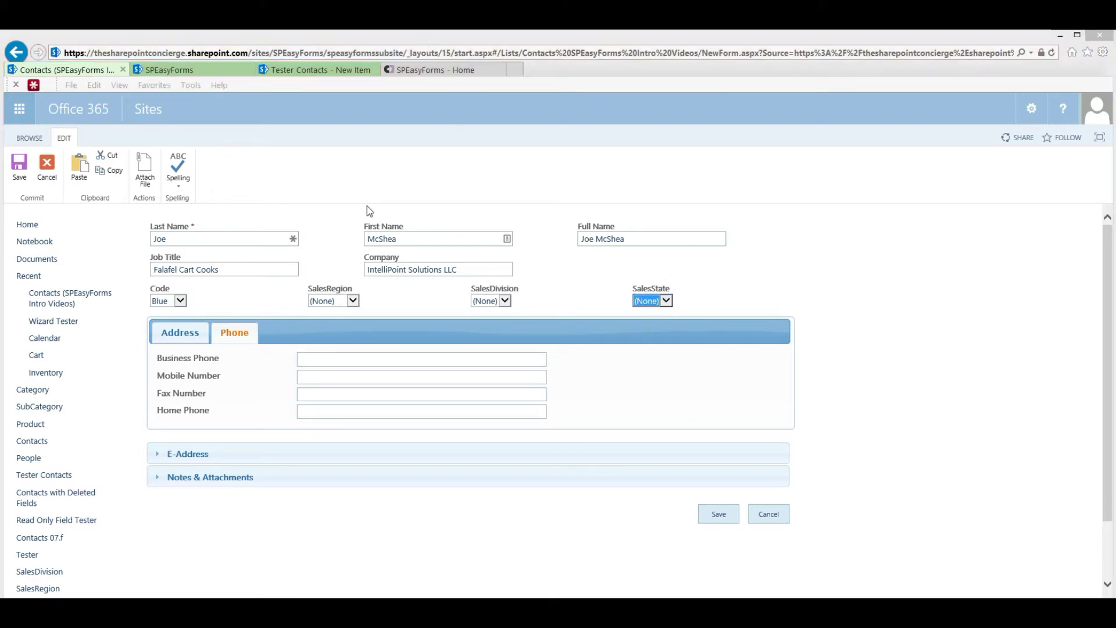
{"action": "left_click", "coordinate": [357, 302]}
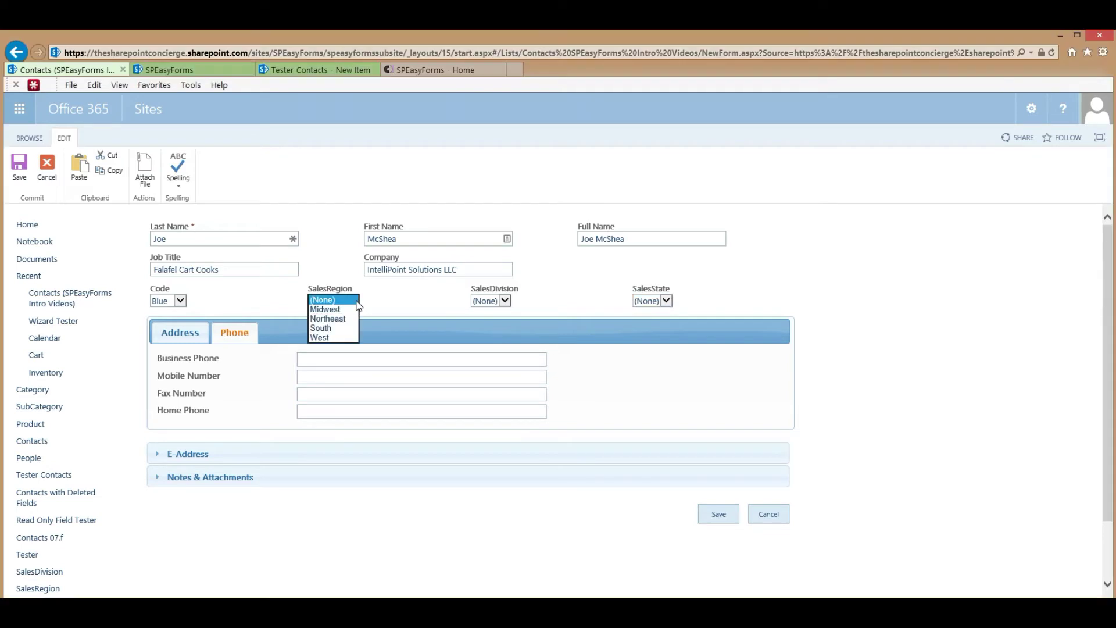
{"action": "left_click", "coordinate": [349, 328]}
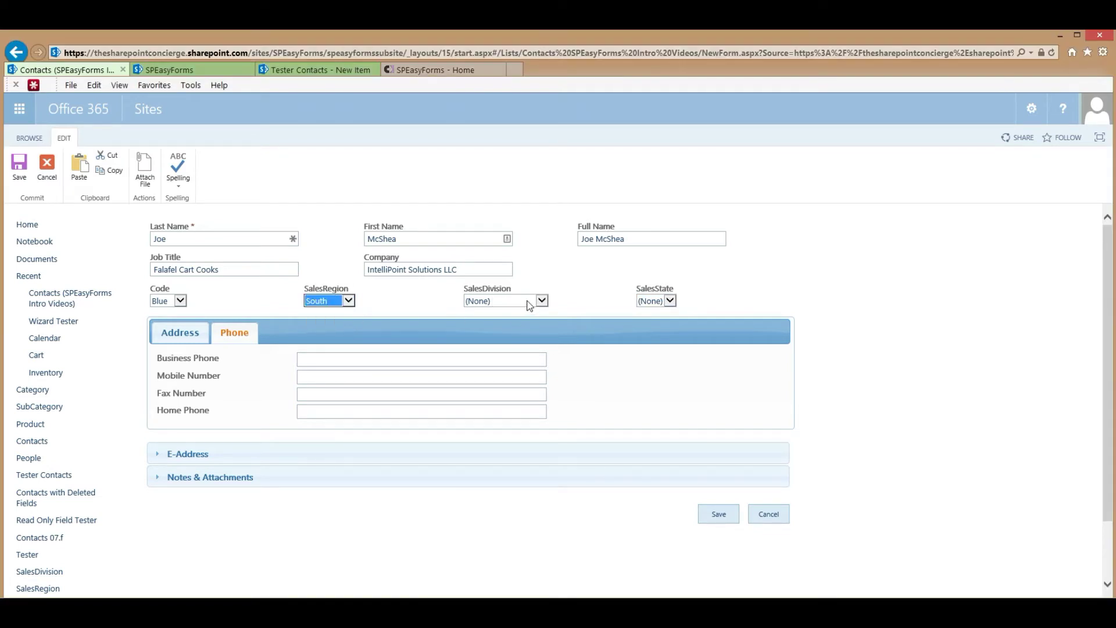
{"action": "left_click", "coordinate": [529, 306]}
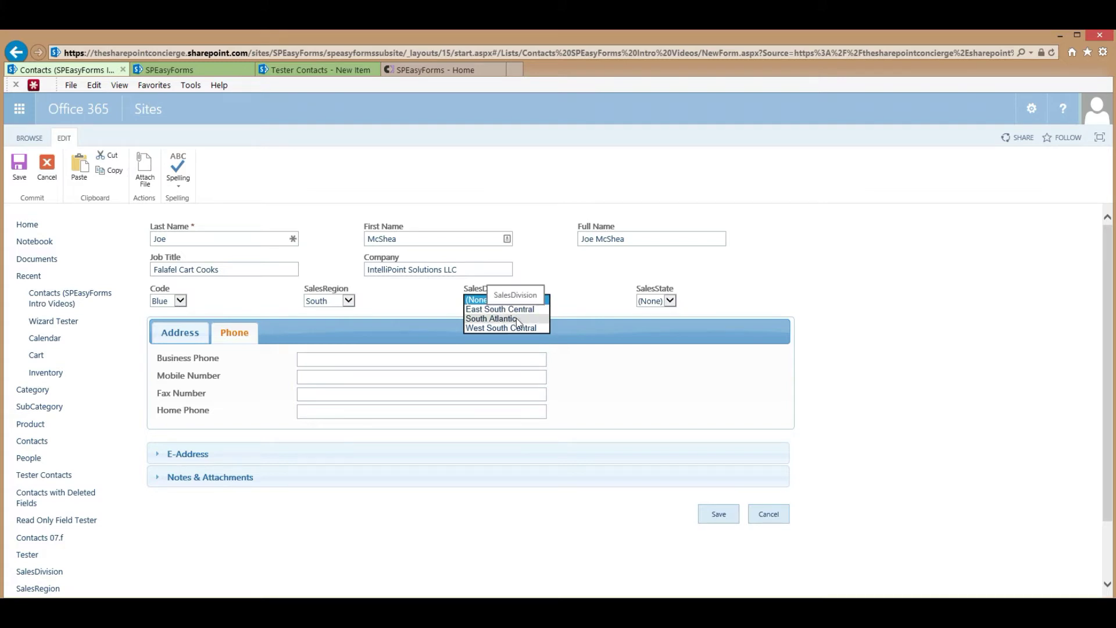
{"action": "left_click", "coordinate": [520, 319]}
{"action": "left_click", "coordinate": [657, 301]}
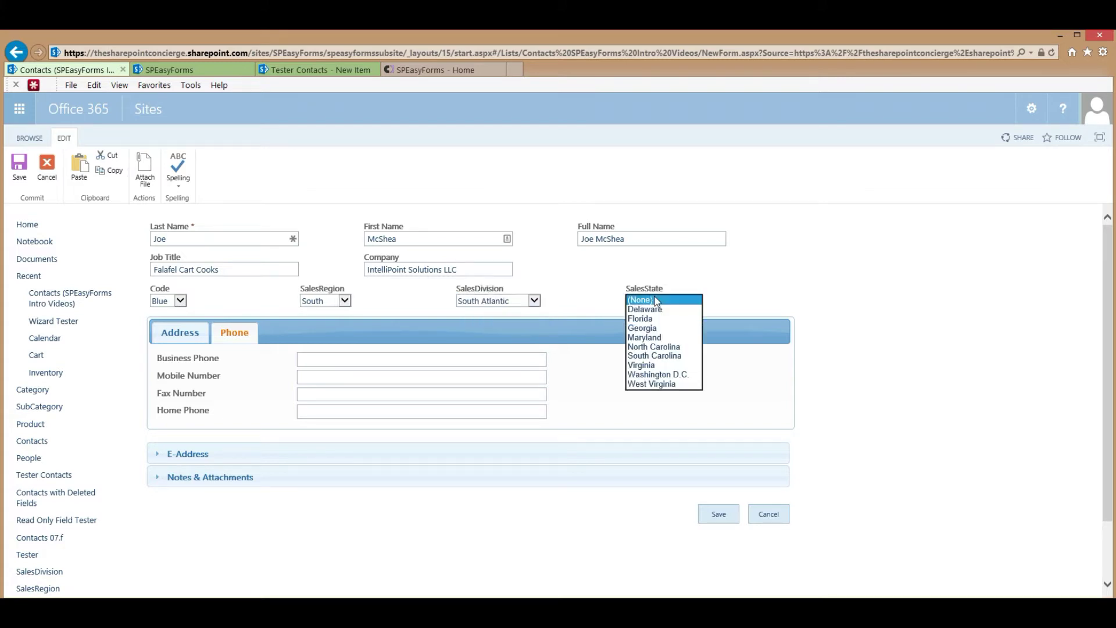
{"action": "left_click", "coordinate": [649, 365]}
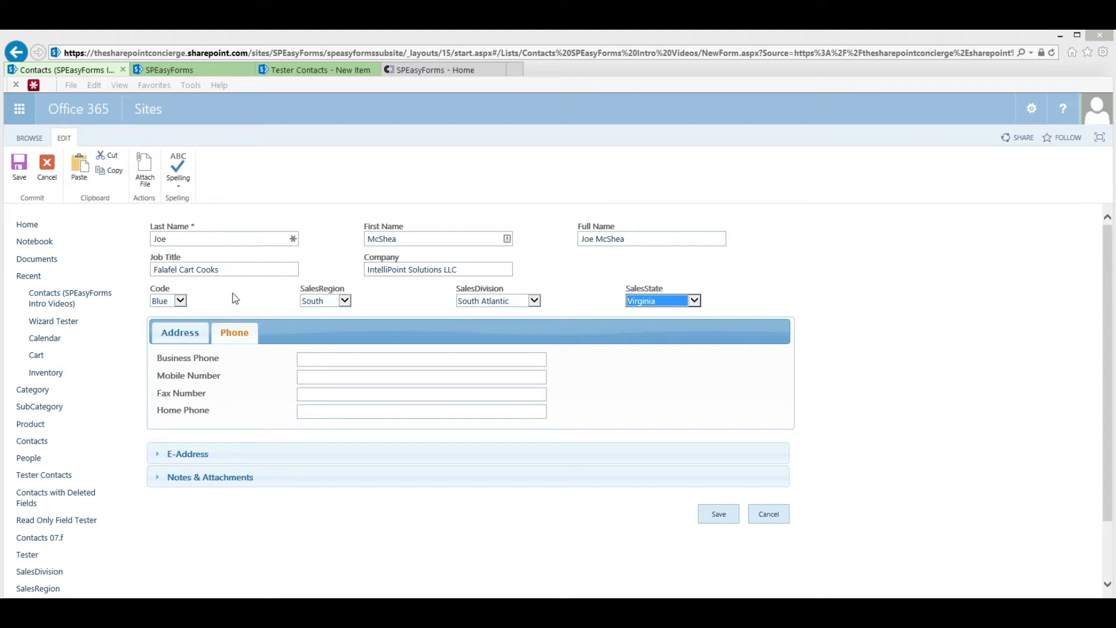
Set Code to Green, then to Red, hiding the Job Title and Company fields.
{"action": "left_click", "coordinate": [180, 301]}
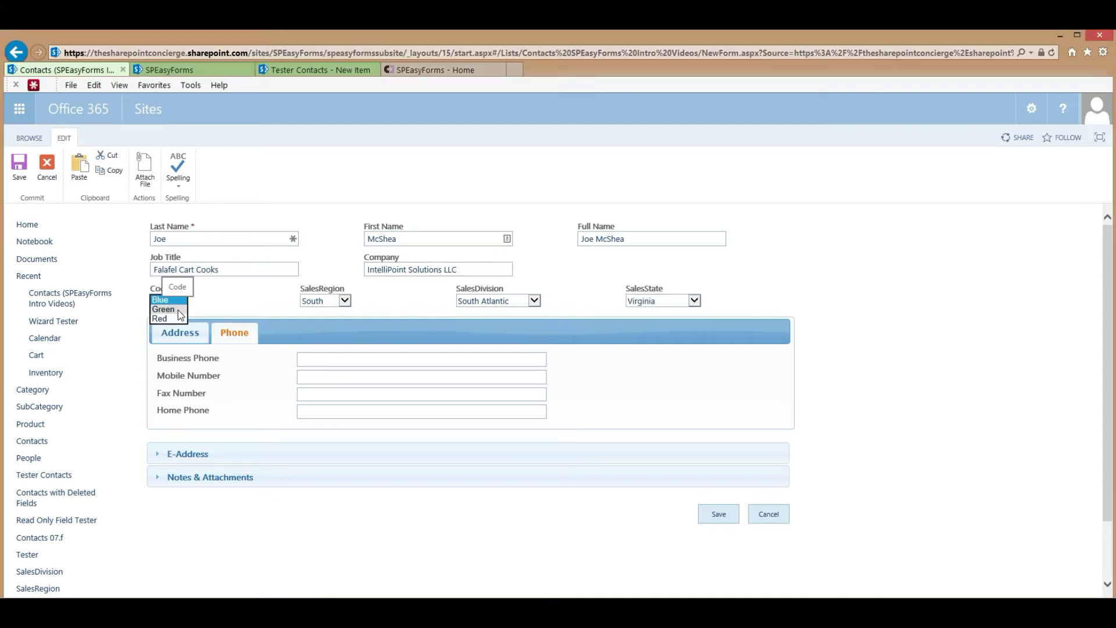
{"action": "left_click", "coordinate": [178, 310]}
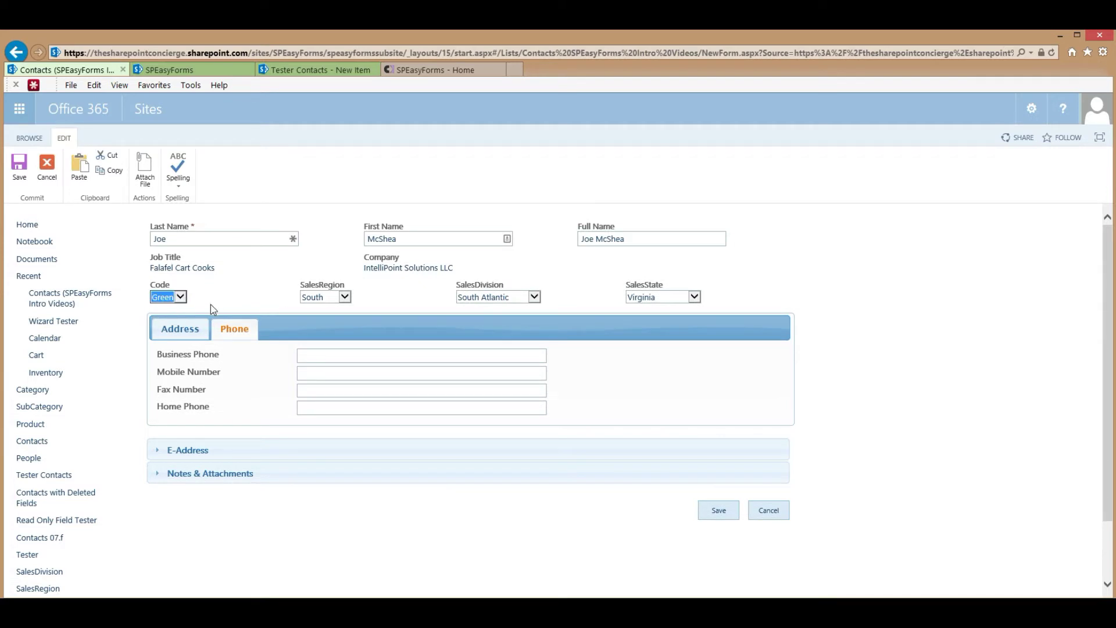
{"action": "left_click", "coordinate": [181, 300]}
{"action": "left_click", "coordinate": [178, 305]}
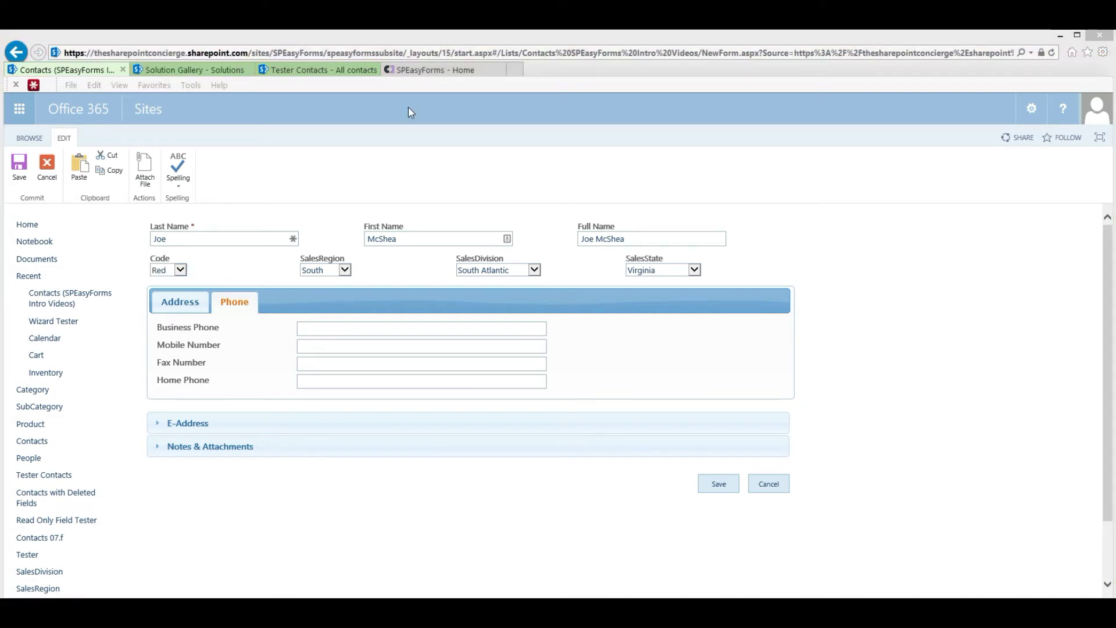
On the SPEasyForms CodePlex project, open the SPEasyForms.2014.01 release downloads page.
{"action": "left_click", "coordinate": [432, 71]}
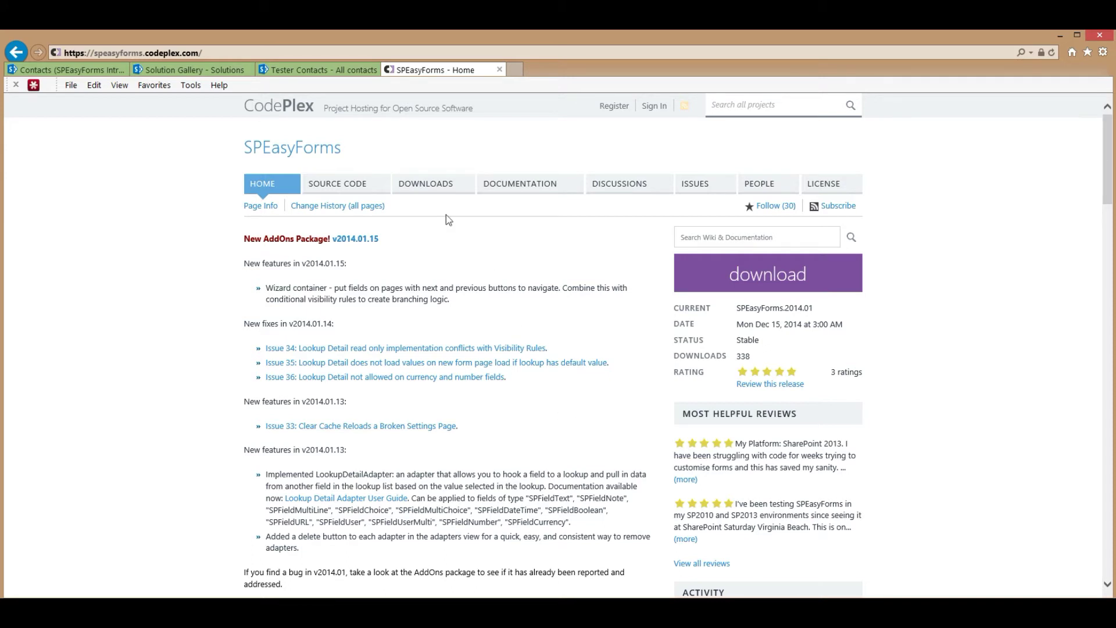
{"action": "left_click", "coordinate": [428, 184]}
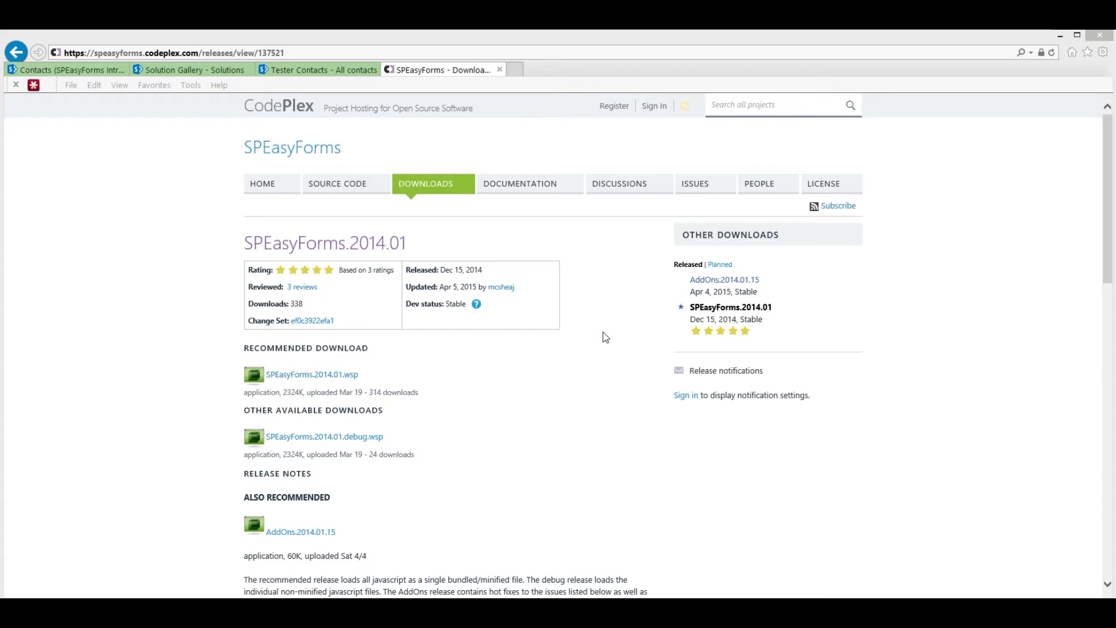
{"action": "left_click", "coordinate": [562, 410]}
Follow the AddOns.2014.01.15 link under Also Recommended in the release notes.
{"action": "scroll", "coordinate": [562, 410], "scroll_direction": "down", "scroll_amount": 4}
{"action": "scroll", "coordinate": [598, 416], "scroll_direction": "down", "scroll_amount": 5}
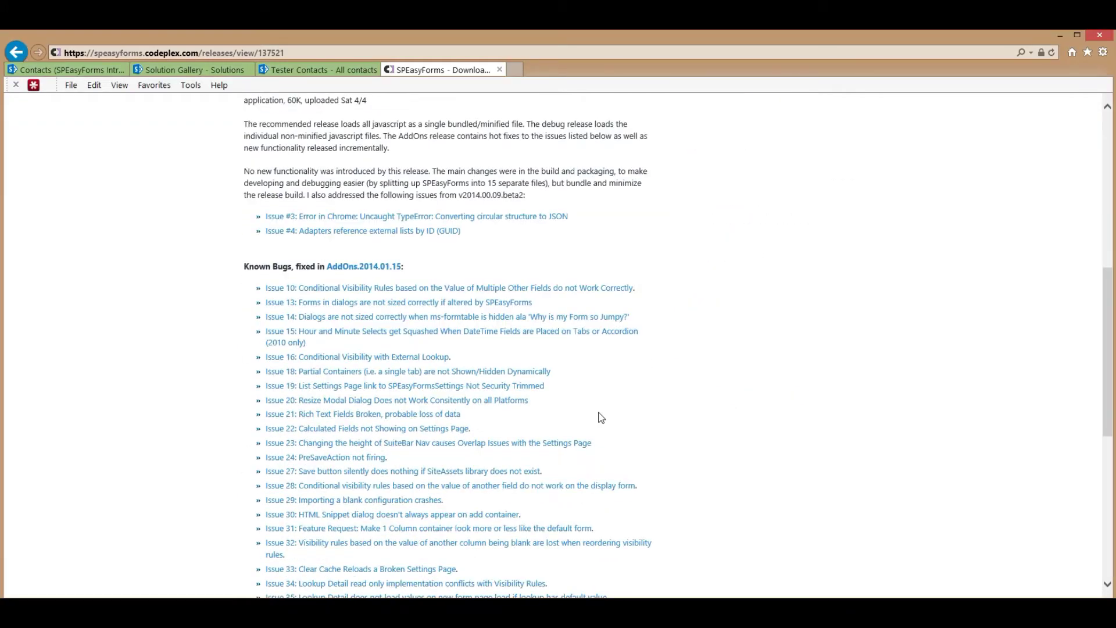
{"action": "scroll", "coordinate": [598, 416], "scroll_direction": "up", "scroll_amount": 3}
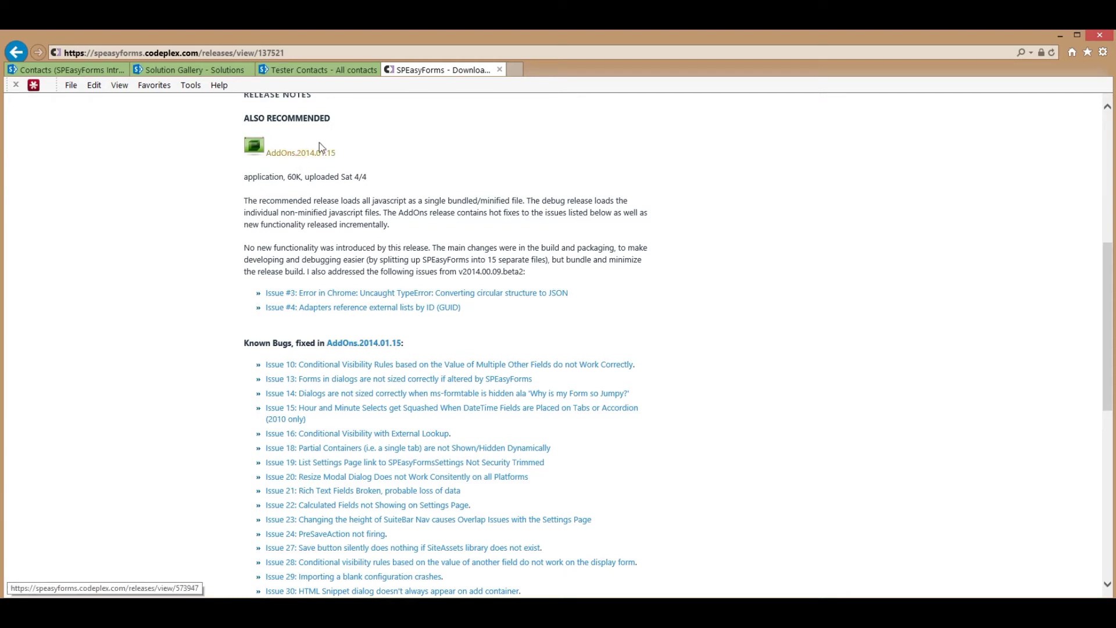
{"action": "left_click", "coordinate": [300, 157]}
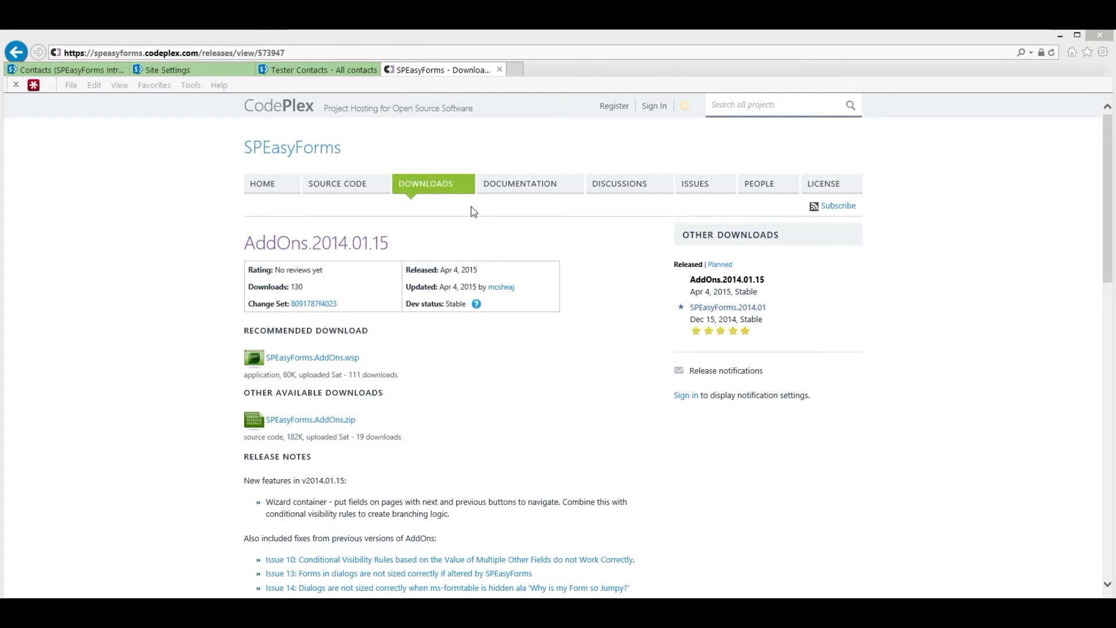
Go to Site Settings and open Solutions under Web Designer Galleries.
{"action": "left_click", "coordinate": [185, 70]}
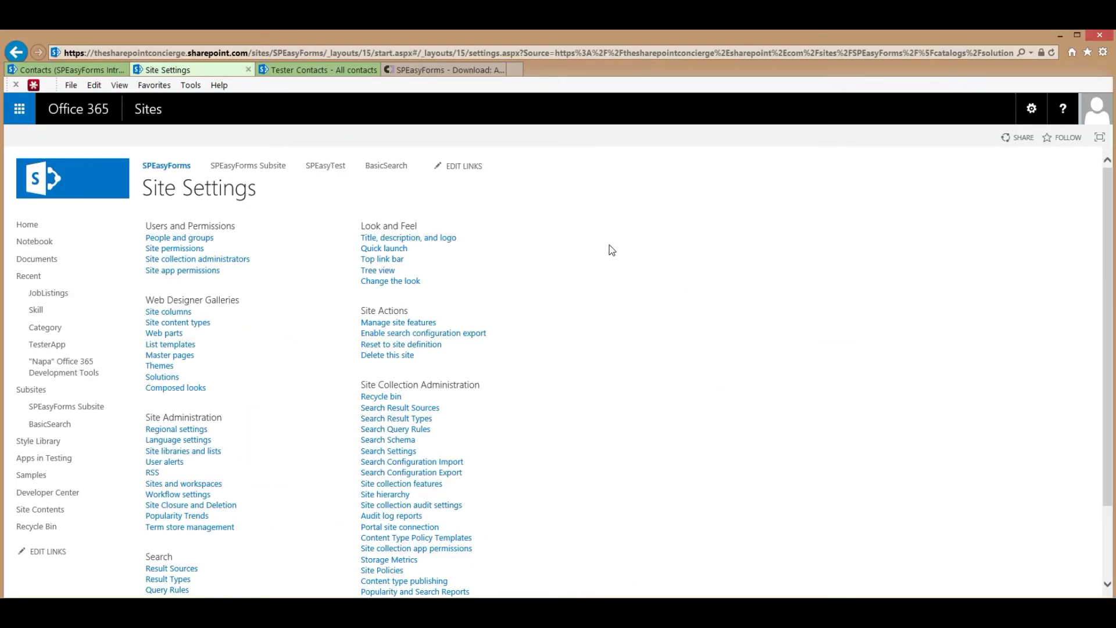
{"action": "left_click", "coordinate": [163, 378]}
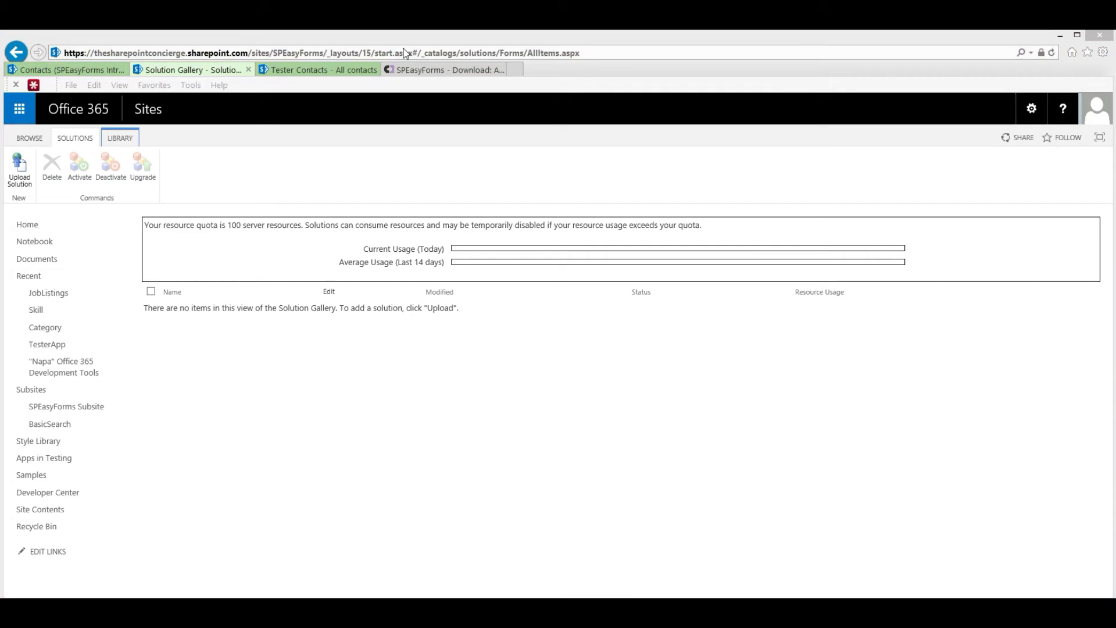
Upload SPEasyForms.wsp from the Desktop into the Solution Gallery.
{"action": "left_click", "coordinate": [19, 167]}
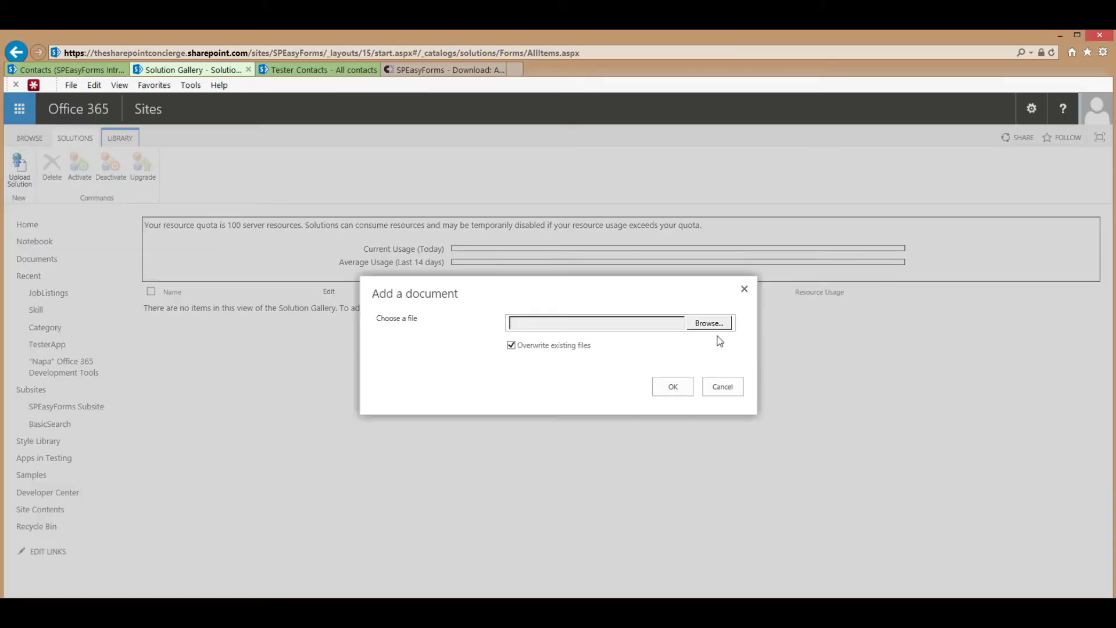
{"action": "left_click", "coordinate": [712, 324]}
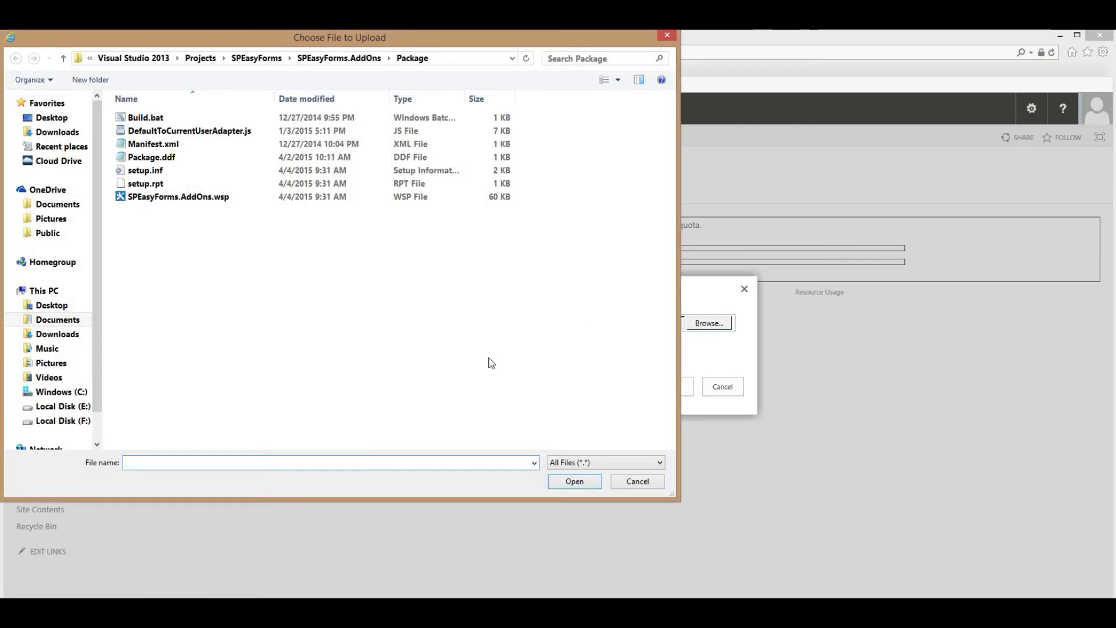
{"action": "left_click", "coordinate": [50, 118]}
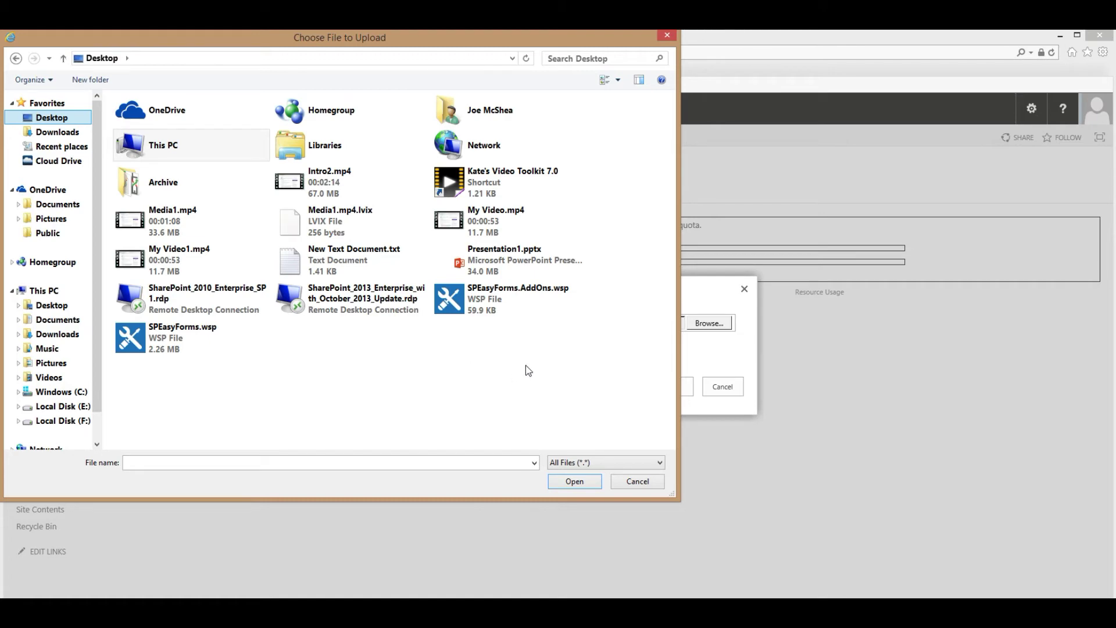
{"action": "double_click", "coordinate": [135, 349]}
{"action": "left_click", "coordinate": [664, 390]}
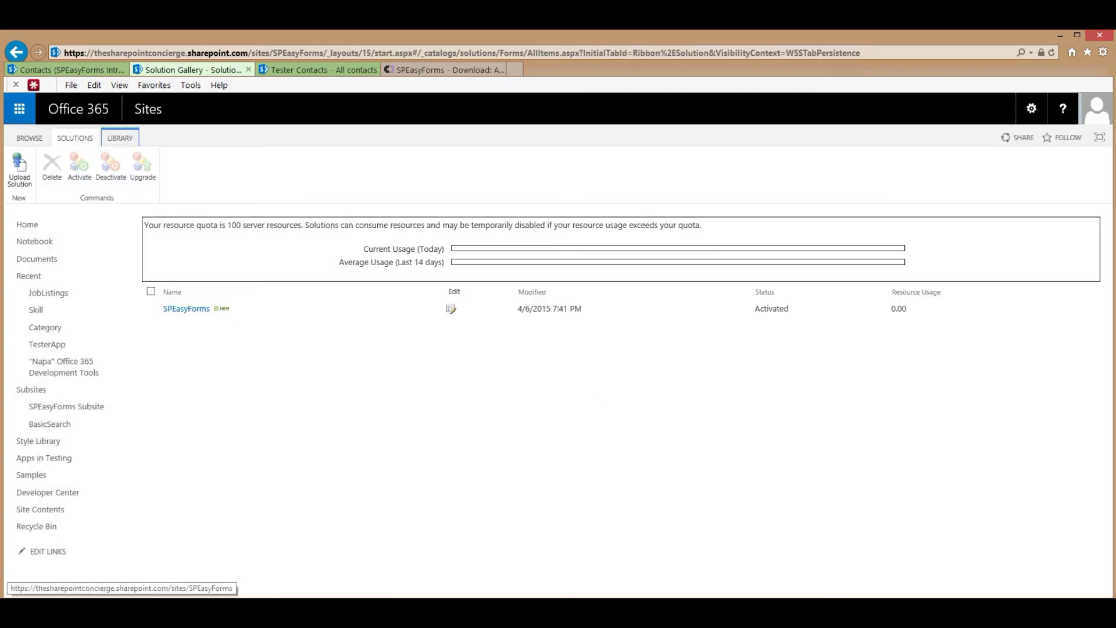
Upload SPEasyForms.AddOns.wsp into the Solution Gallery as well.
{"action": "left_click", "coordinate": [17, 166]}
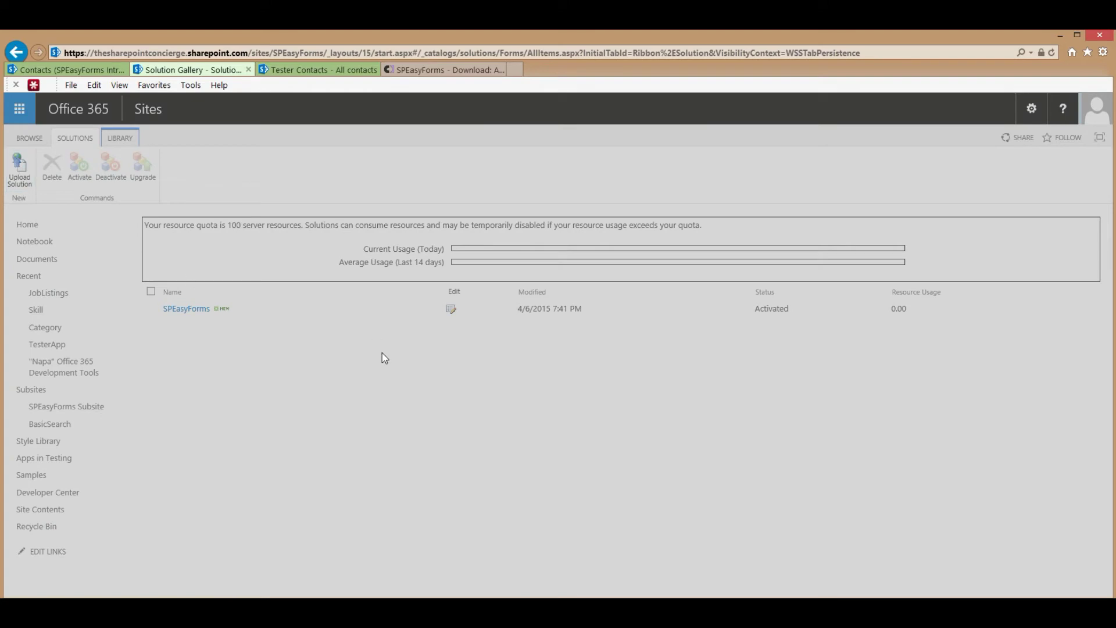
{"action": "left_click", "coordinate": [697, 323]}
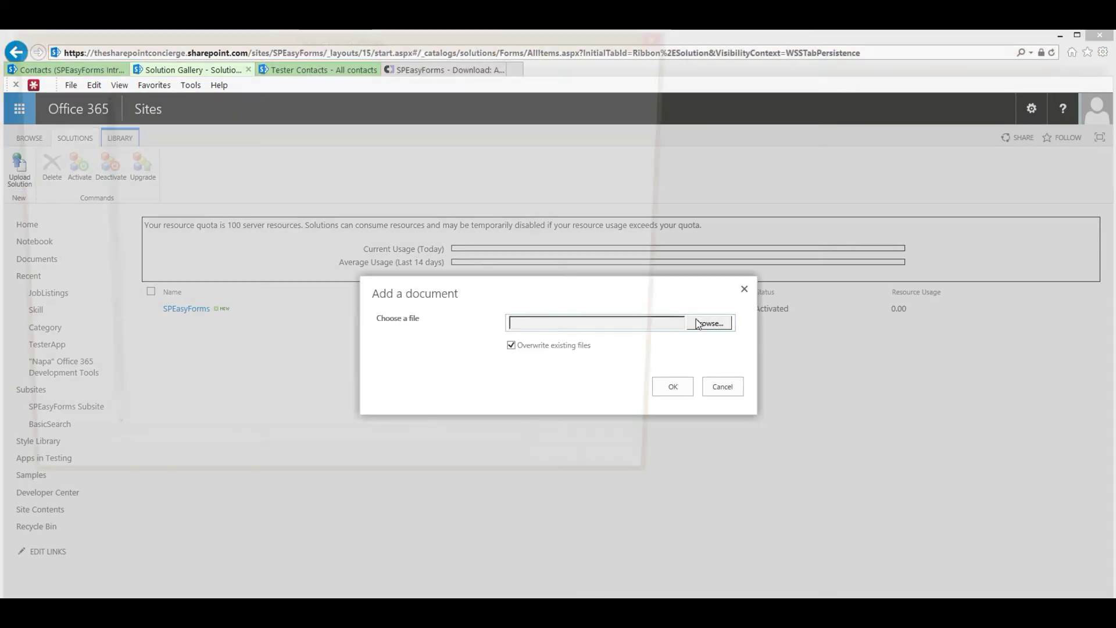
{"action": "double_click", "coordinate": [457, 302]}
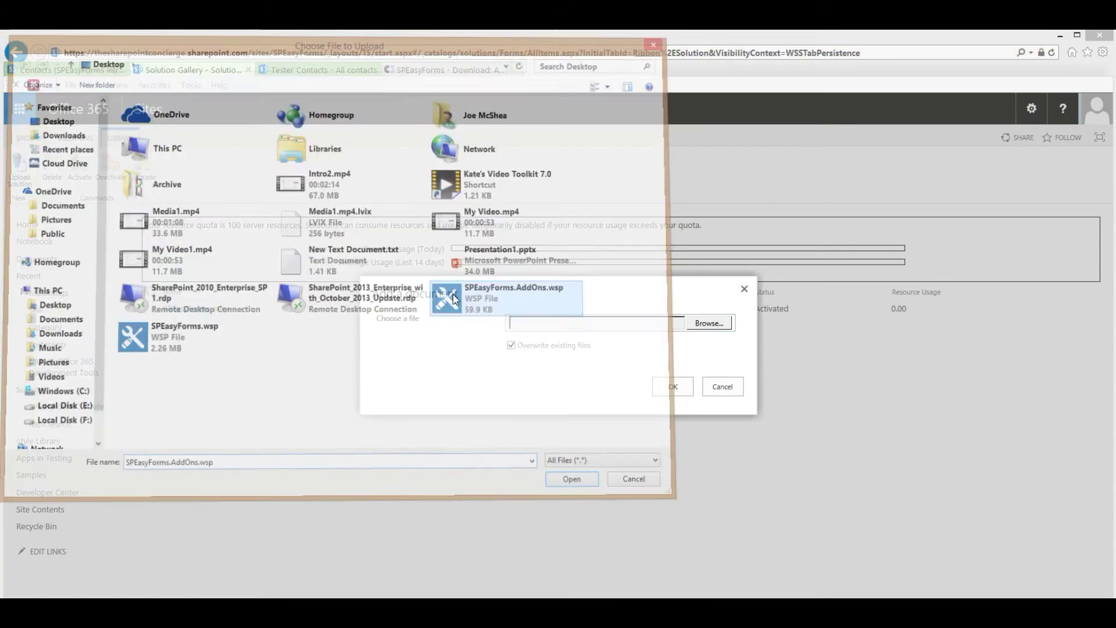
{"action": "left_click", "coordinate": [676, 385]}
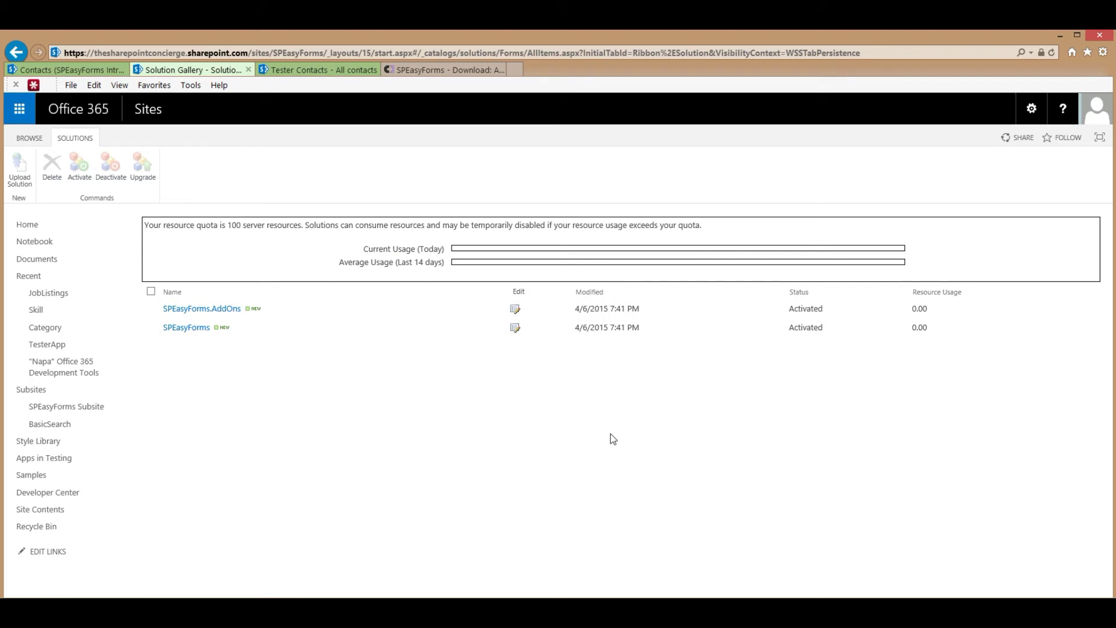
Open the SPEasyForms configuration page for the Tester Contacts list from its LIST ribbon.
{"action": "left_click", "coordinate": [310, 70]}
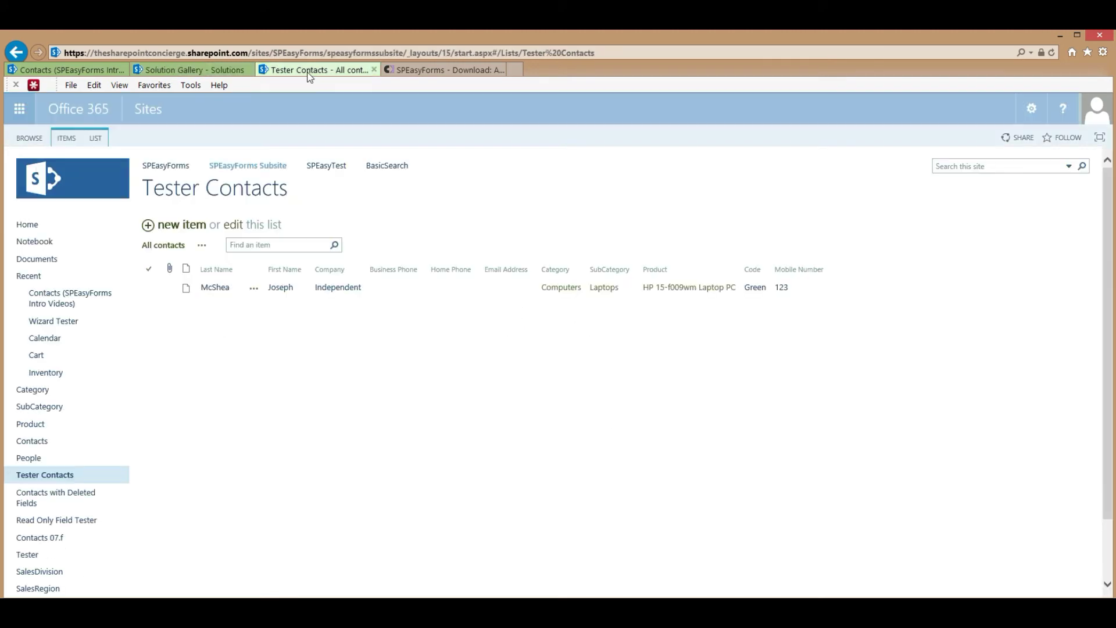
{"action": "left_click", "coordinate": [96, 139]}
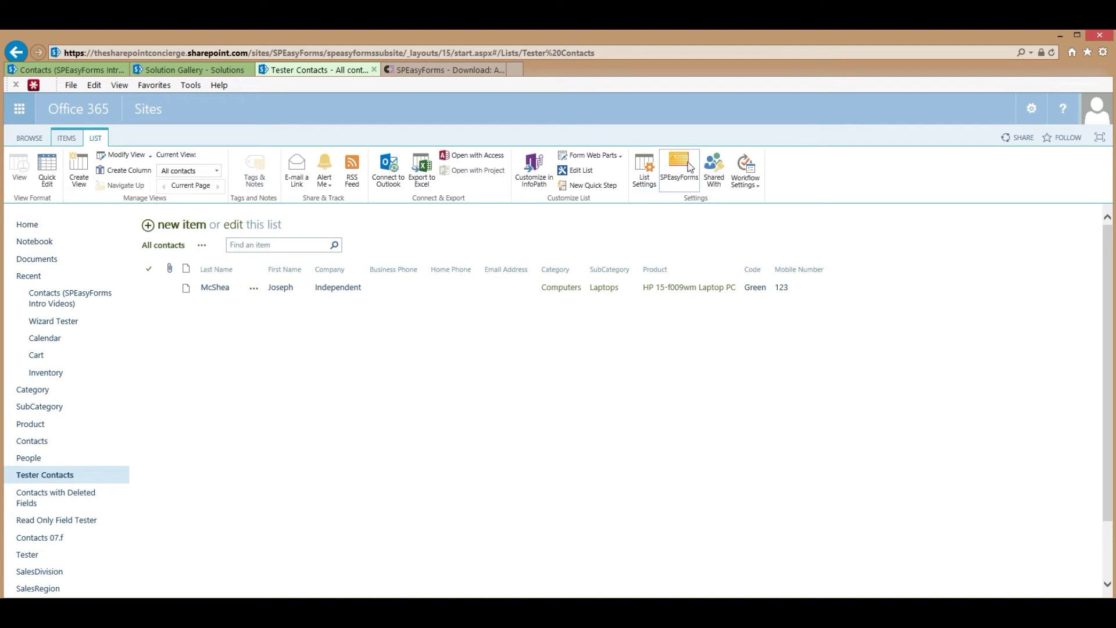
{"action": "left_click", "coordinate": [678, 169]}
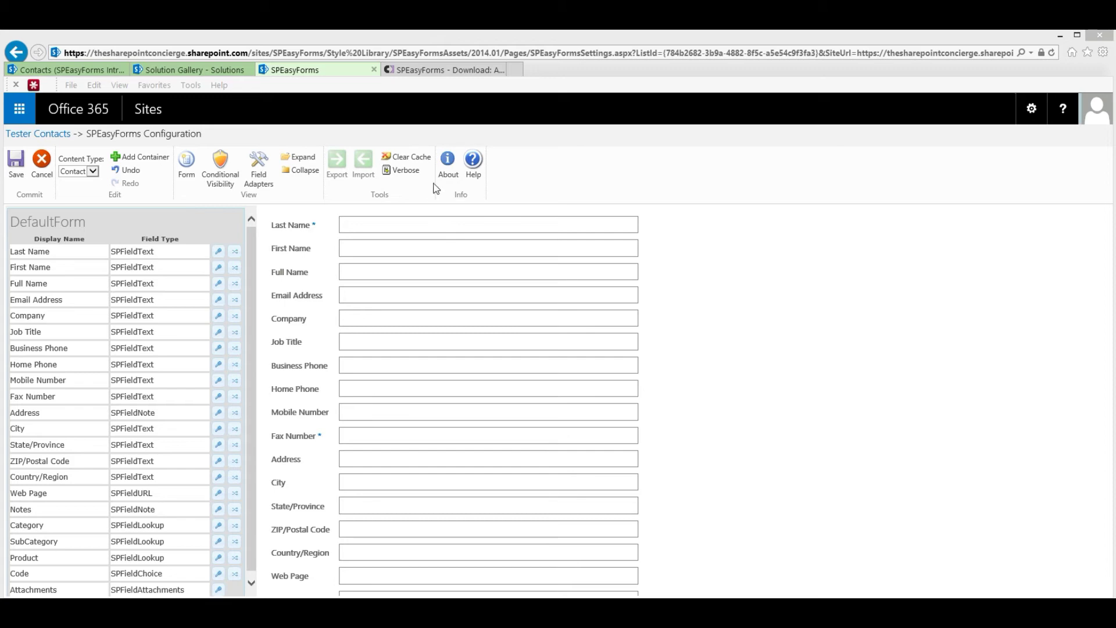
Open the SPEasyForms About help and browse sections 2. Containers through 2.3 Accordion.
{"action": "left_click", "coordinate": [449, 167]}
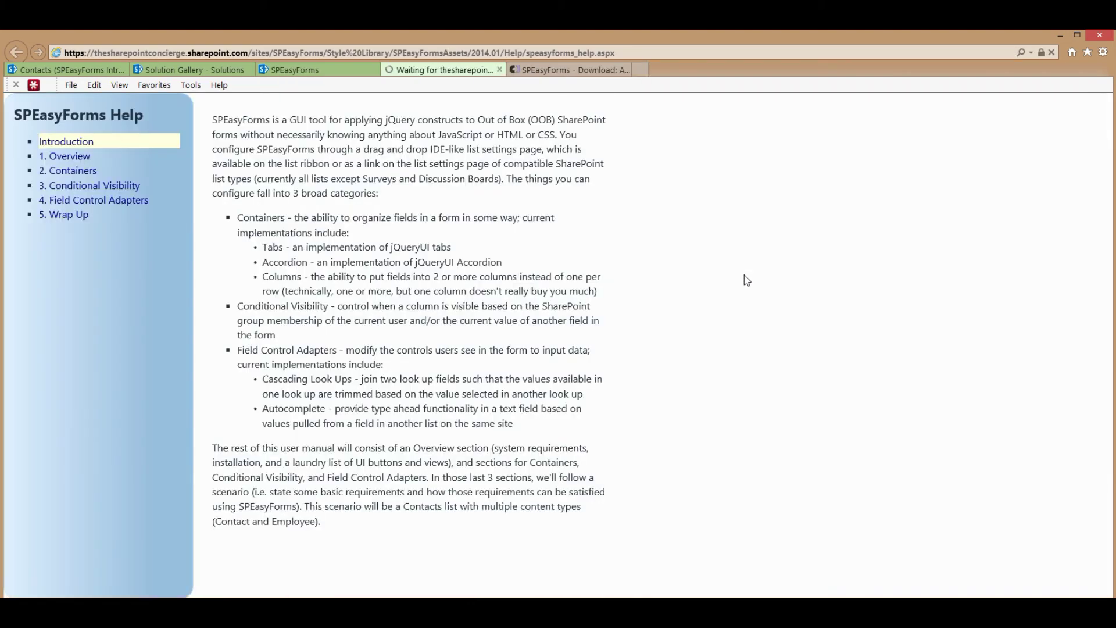
{"action": "left_click", "coordinate": [71, 170]}
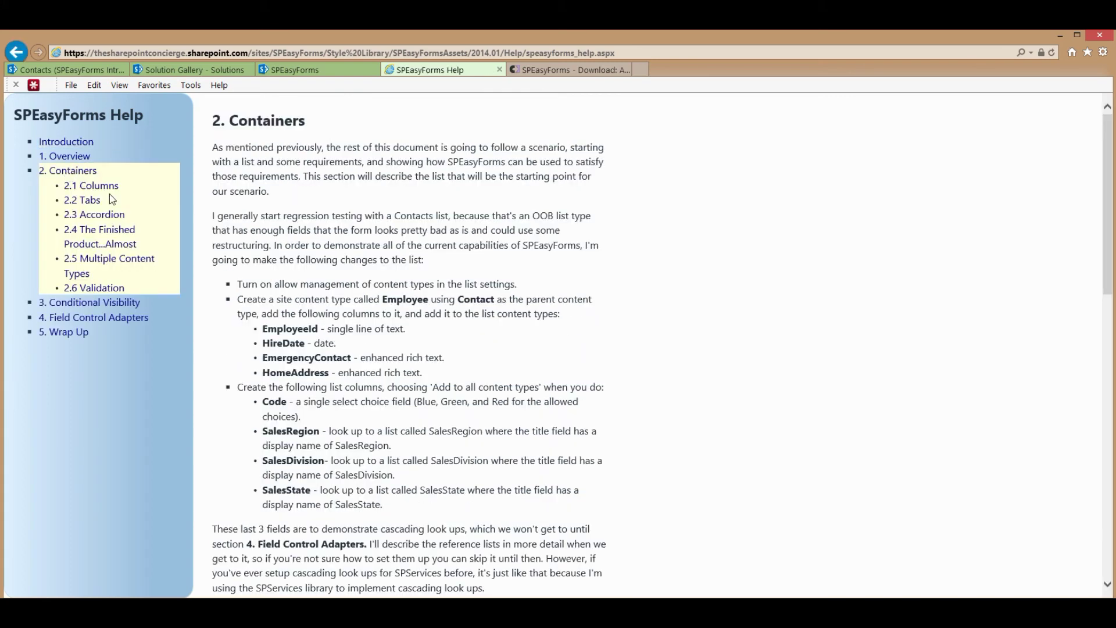
{"action": "left_click", "coordinate": [87, 186]}
{"action": "left_click", "coordinate": [83, 200]}
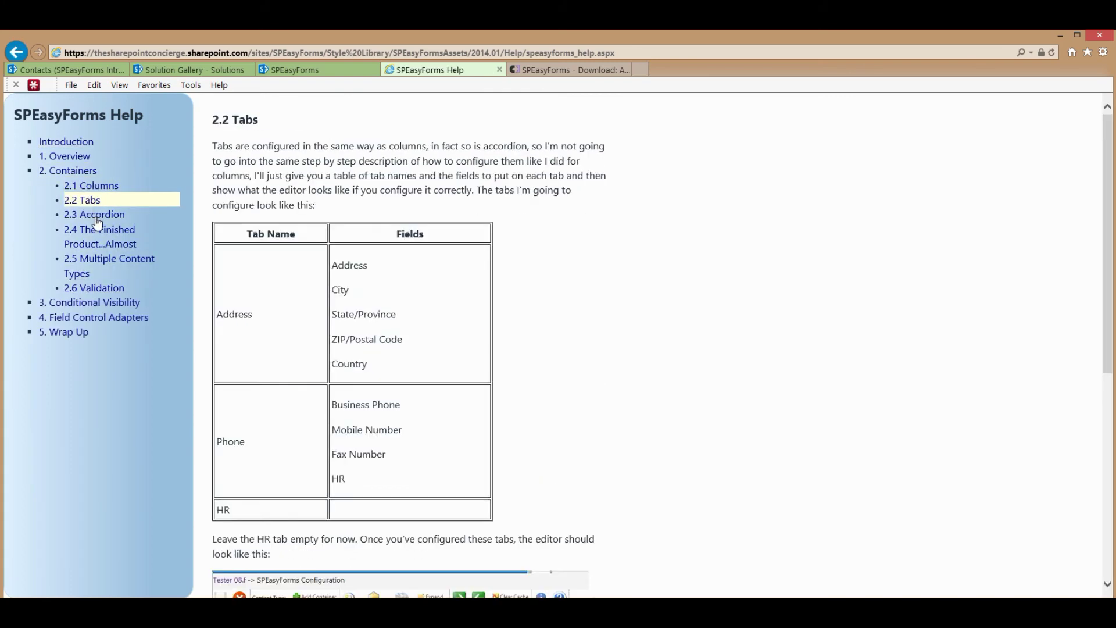
{"action": "left_click", "coordinate": [96, 215]}
Browse help sections 2.4 The Finished Product, 2.5 Multiple Content Types and 2.6 Validation, then return to the Style Library.
{"action": "left_click", "coordinate": [99, 228]}
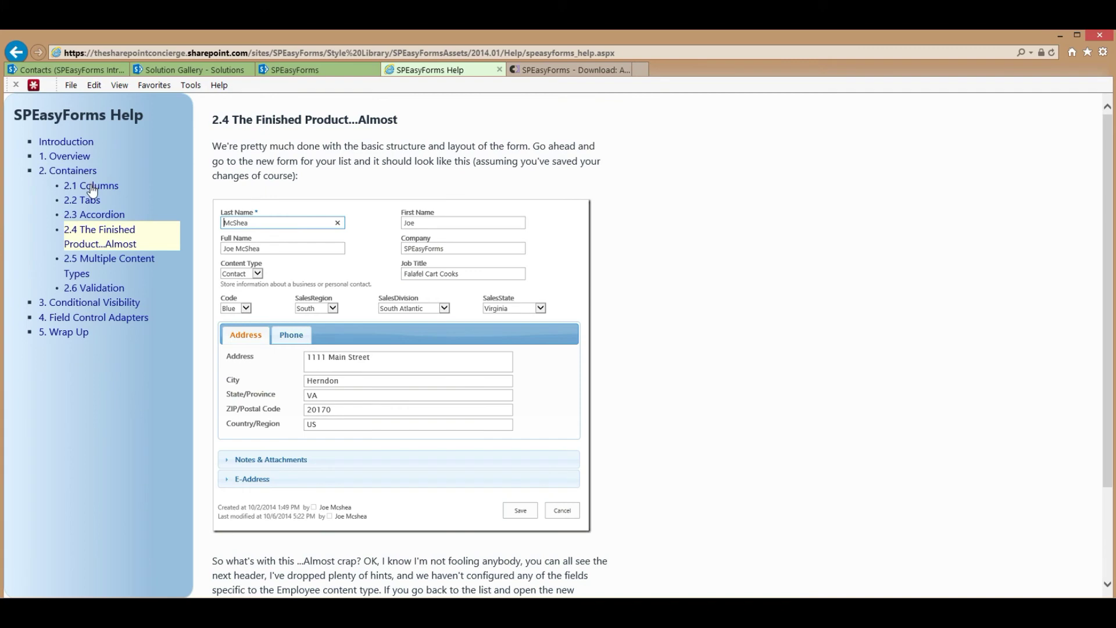
{"action": "left_click", "coordinate": [90, 186]}
{"action": "left_click", "coordinate": [89, 257]}
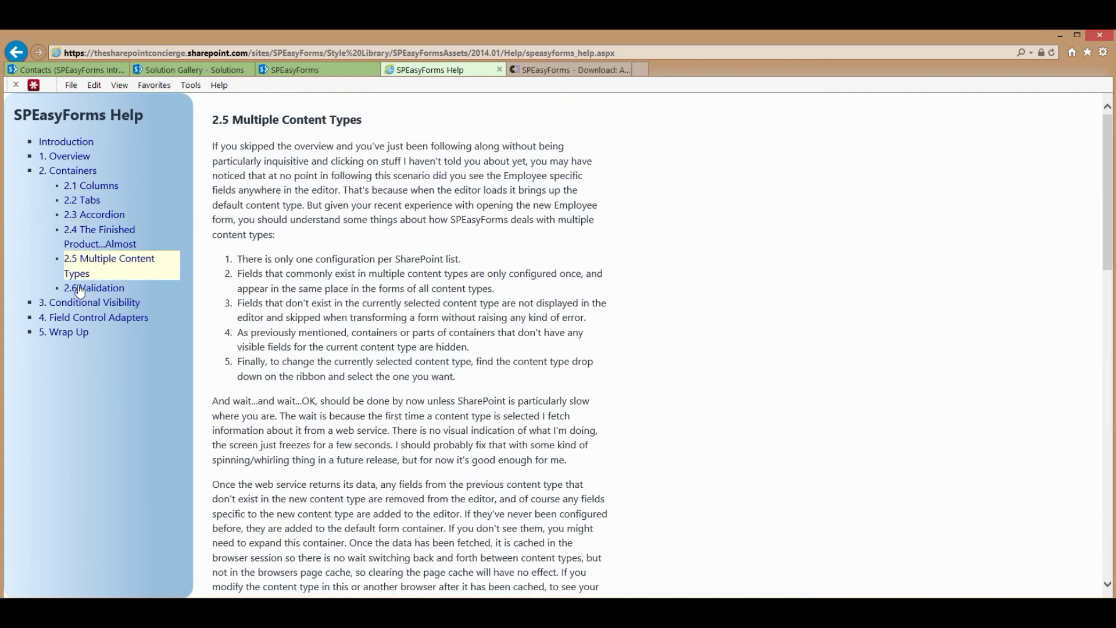
{"action": "left_click", "coordinate": [98, 282]}
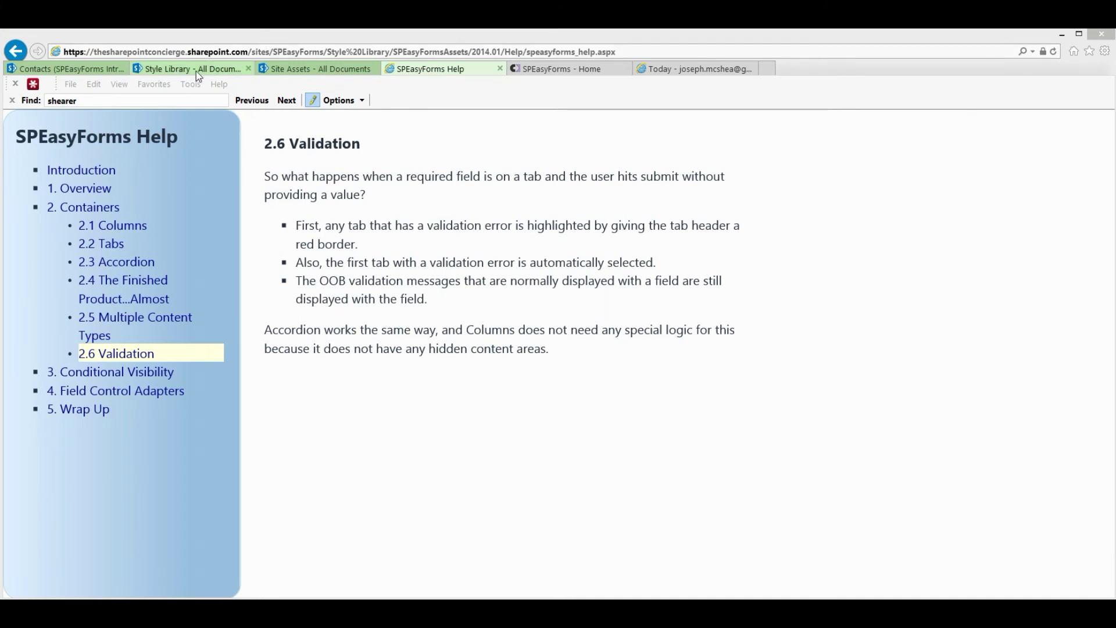
{"action": "left_click", "coordinate": [195, 72]}
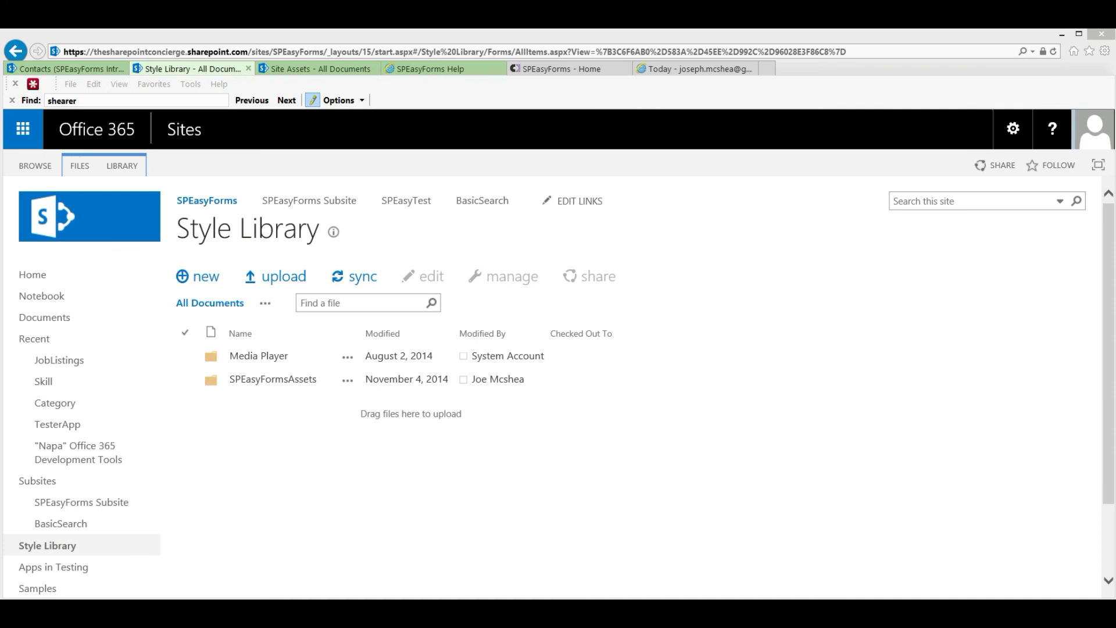
Go back to the Style Library and show its library-level commands.
{"action": "key", "text": "alt+Left"}
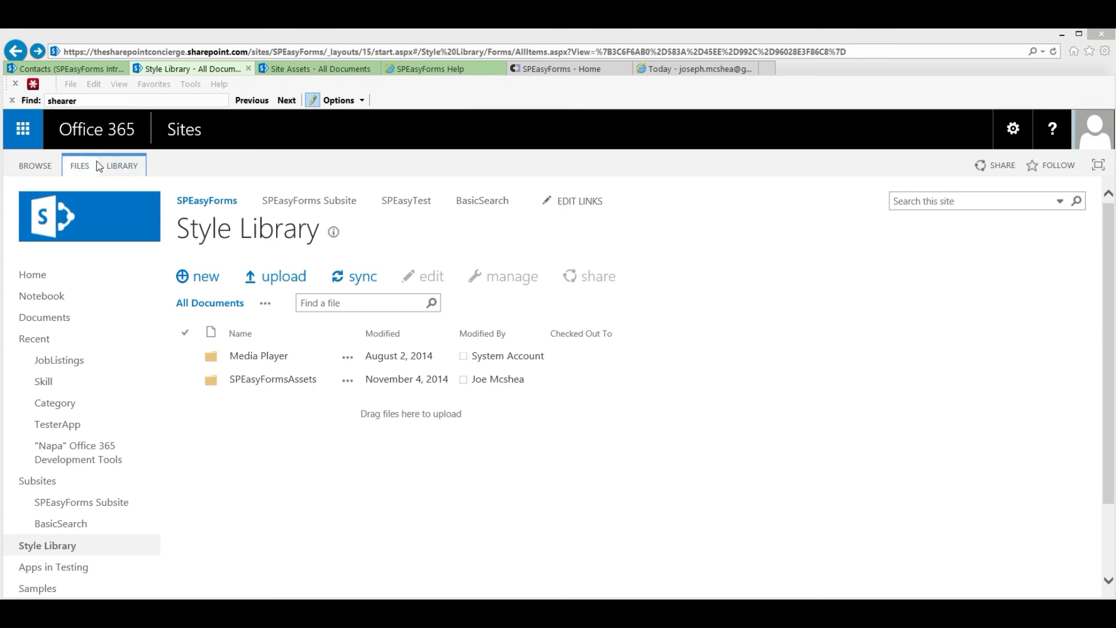
{"action": "left_click", "coordinate": [114, 167]}
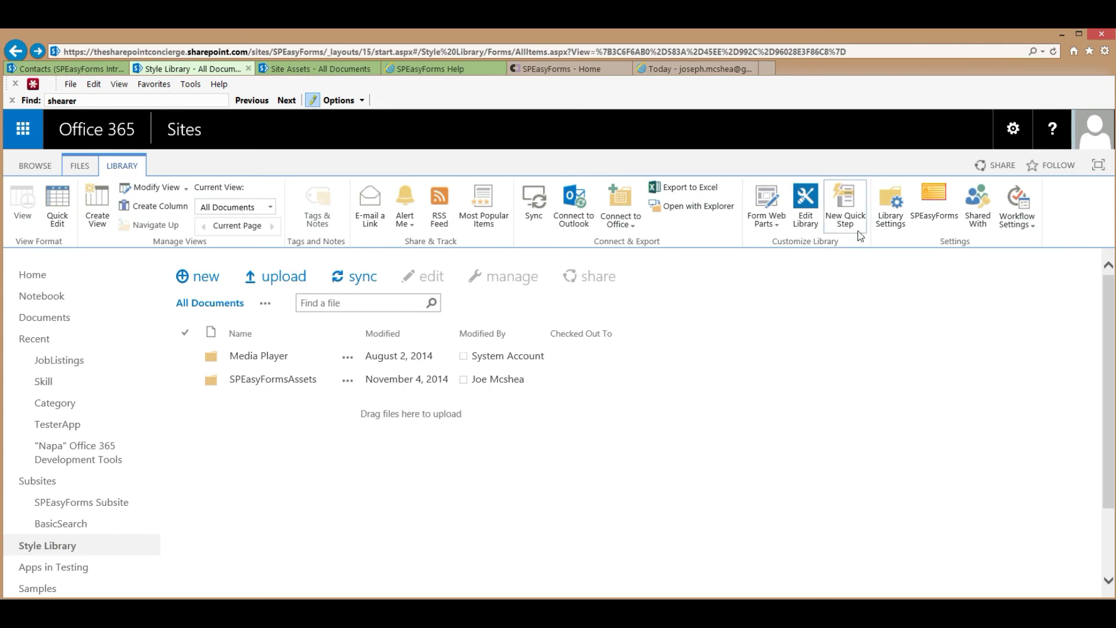
Review the Style Library versioning settings, keeping check-out not required and drafts readable by anyone.
{"action": "left_click", "coordinate": [883, 216]}
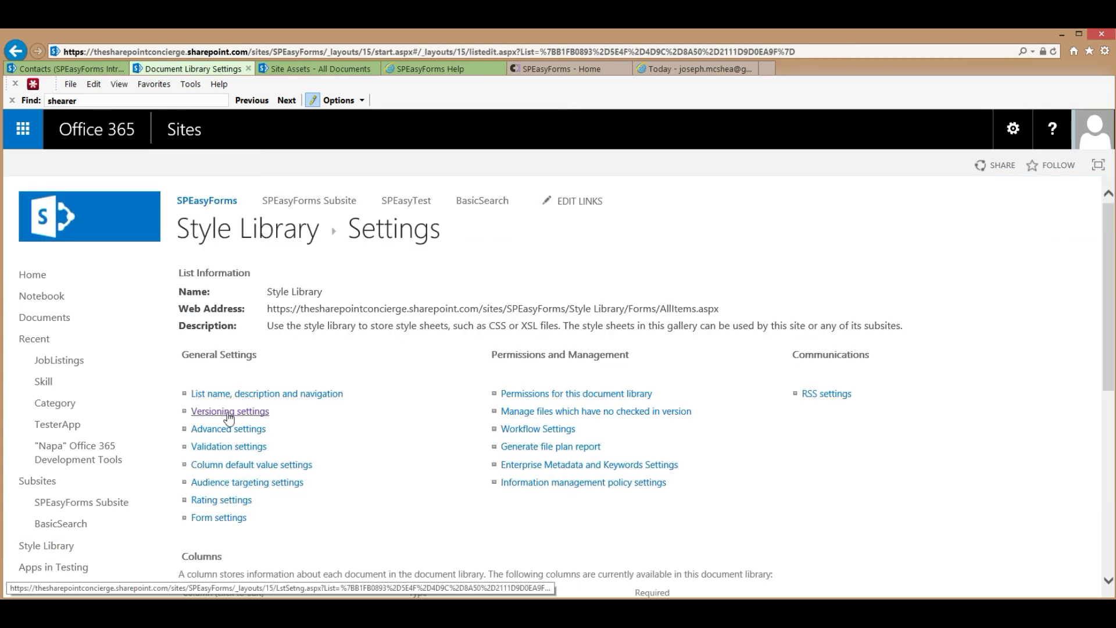
{"action": "scroll", "coordinate": [762, 449], "scroll_direction": "down", "scroll_amount": 5}
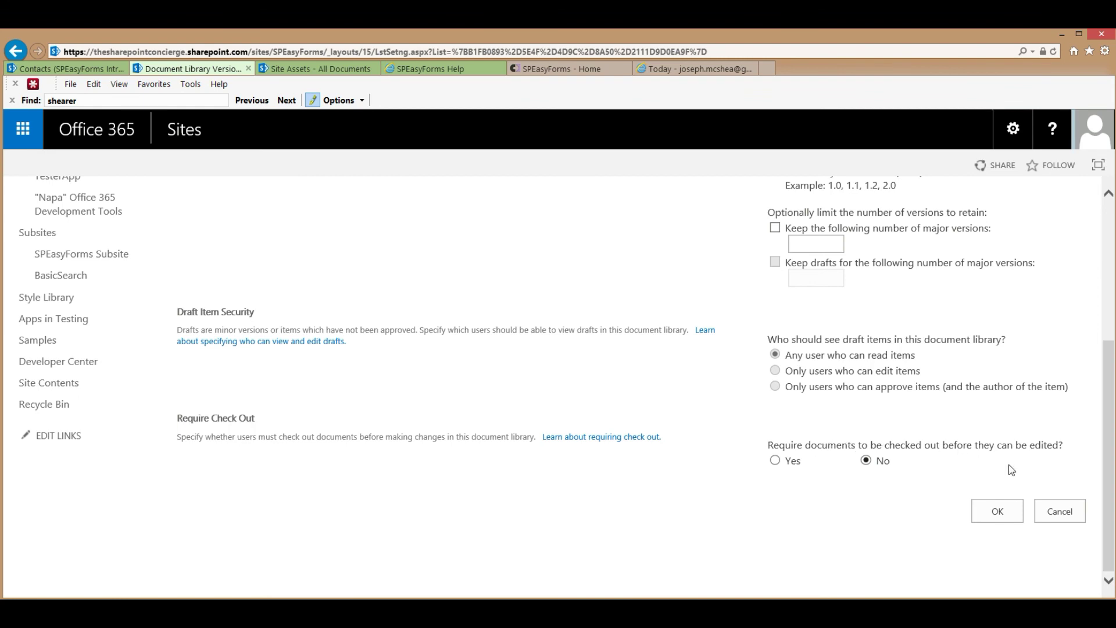
{"action": "left_click", "coordinate": [996, 510]}
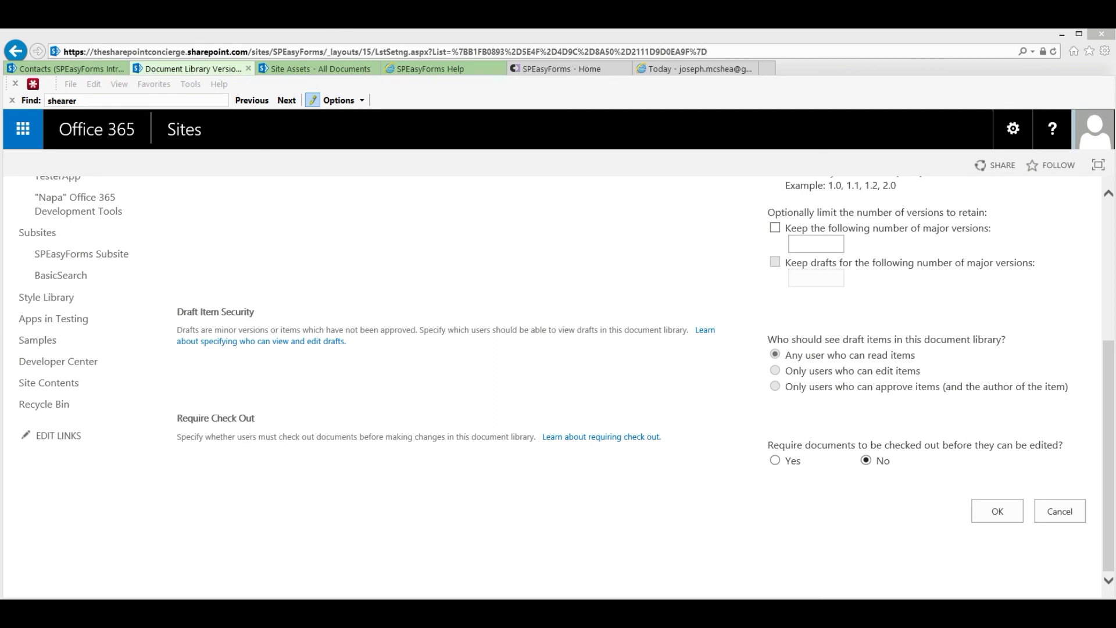
Switch to the subsite's Site Assets library listing the spef-layout files and HtmlSnippetDemo.
{"action": "left_click", "coordinate": [326, 69]}
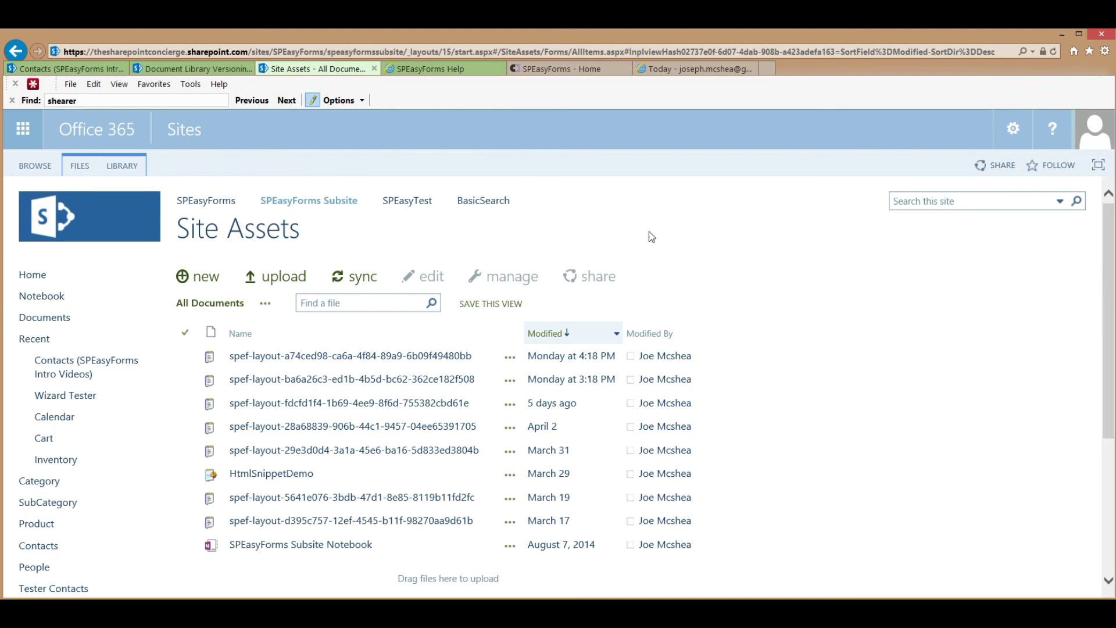